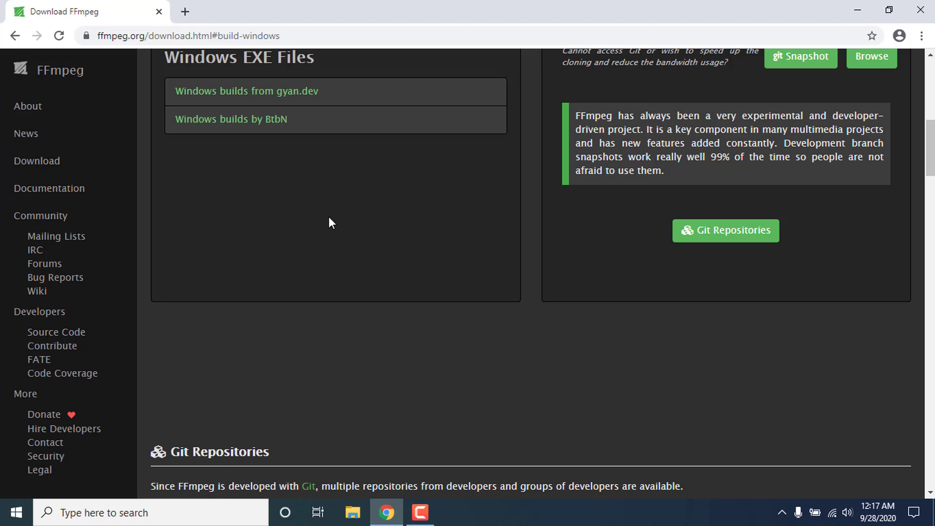
Open the Windows builds from gyan.dev listed under Windows EXE Files on the FFmpeg download page.
scroll(239, 161, "up", 2)
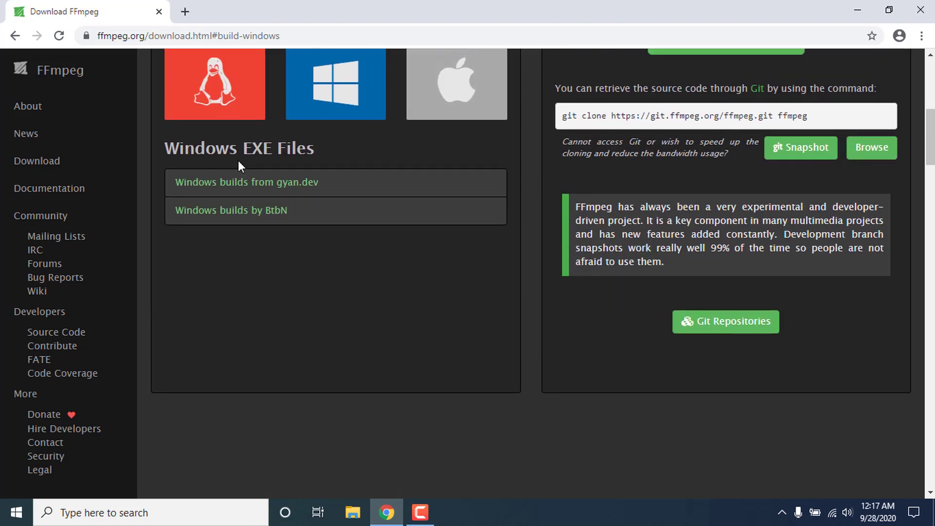
scroll(239, 160, "down", 1)
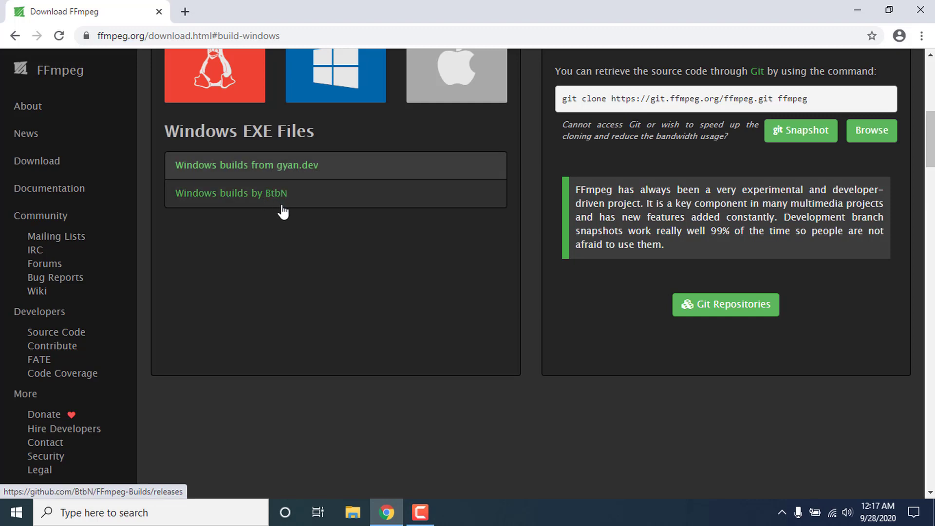
left_click(278, 165)
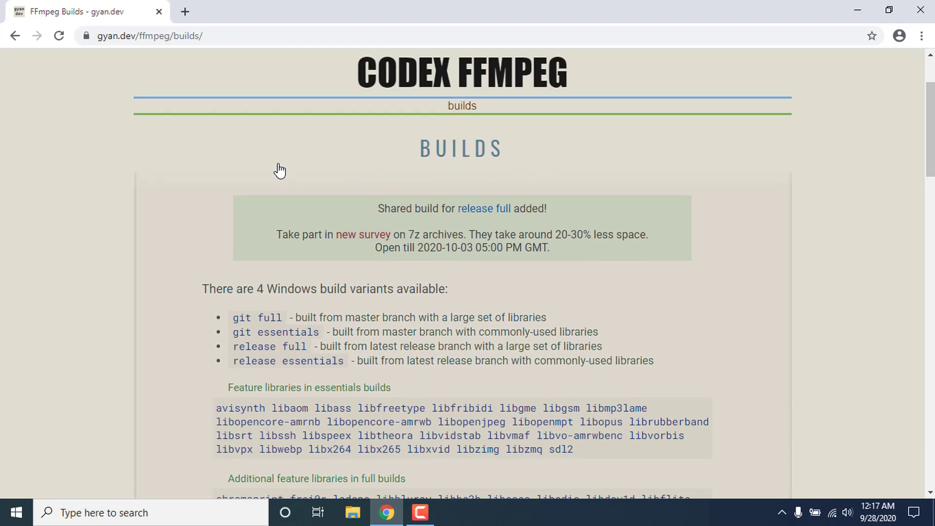
Download ffmpeg-git-full.zip into the youtube folder on drive E: under its suggested name, and keep the blocked file.
scroll(280, 171, "down", 3)
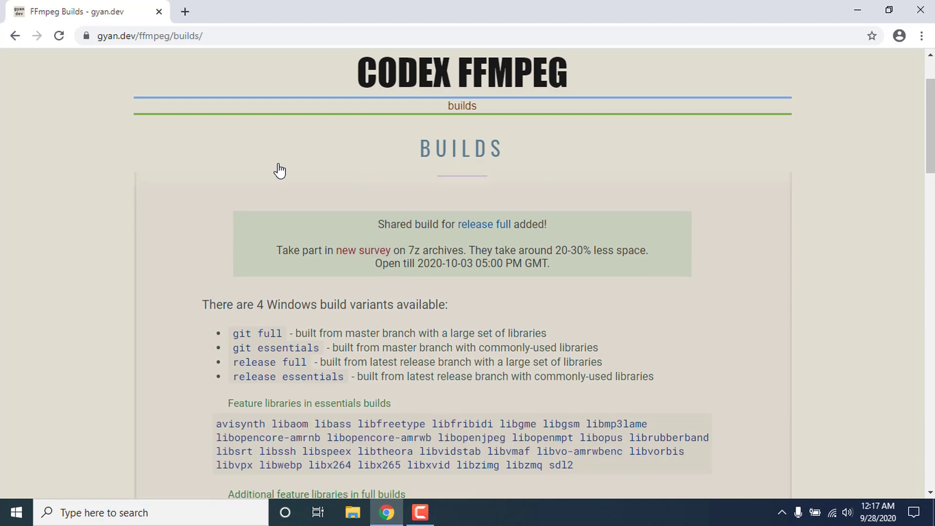
scroll(333, 330, "down", 10)
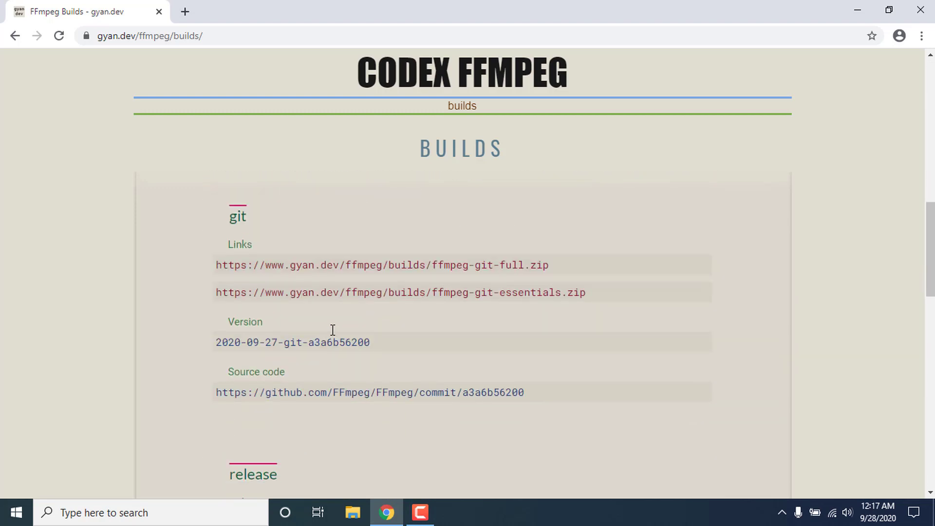
scroll(333, 330, "down", 3)
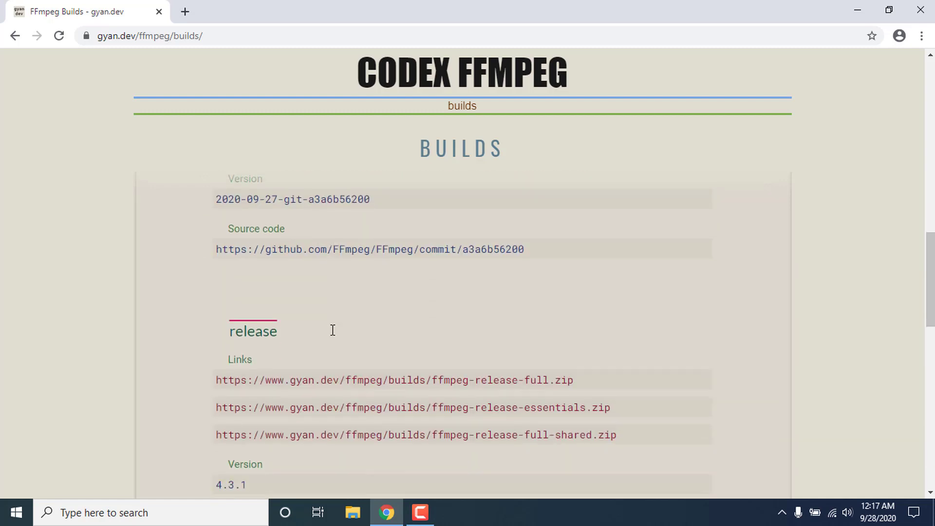
scroll(333, 330, "up", 4)
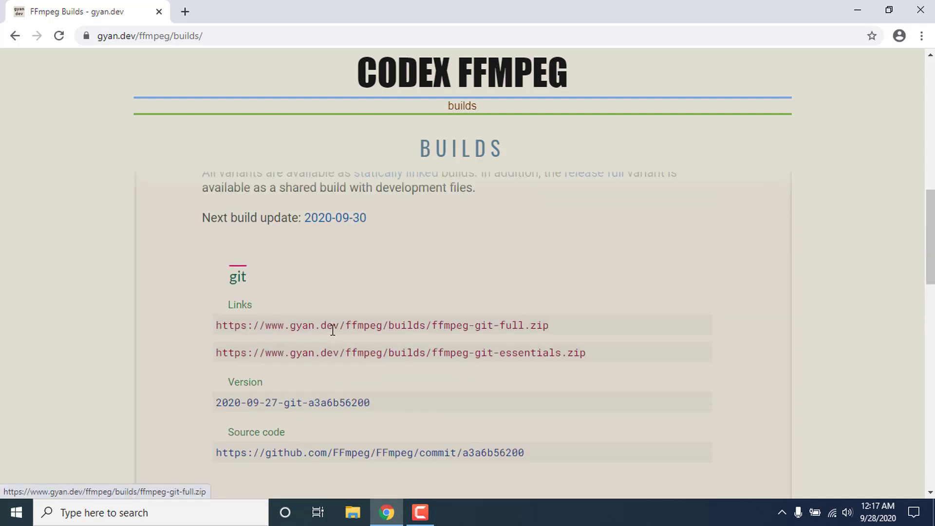
left_click(398, 327)
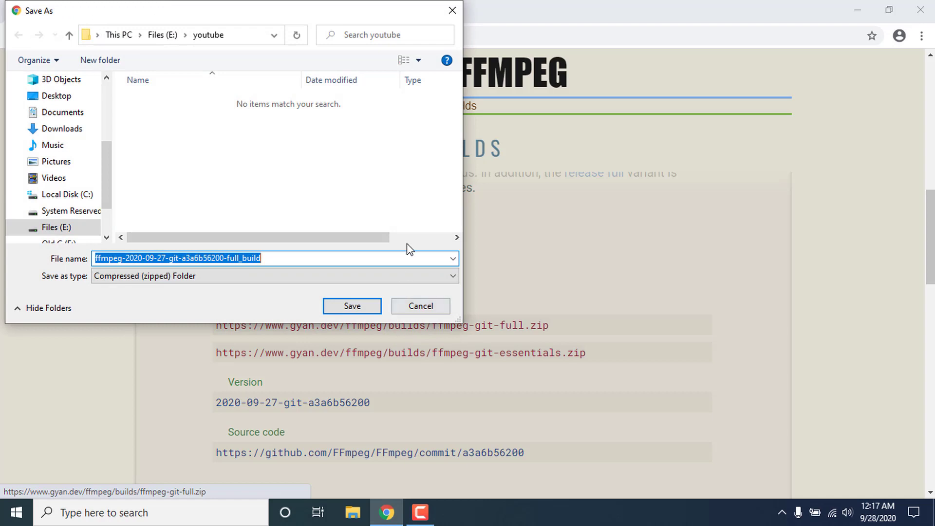
left_click(367, 306)
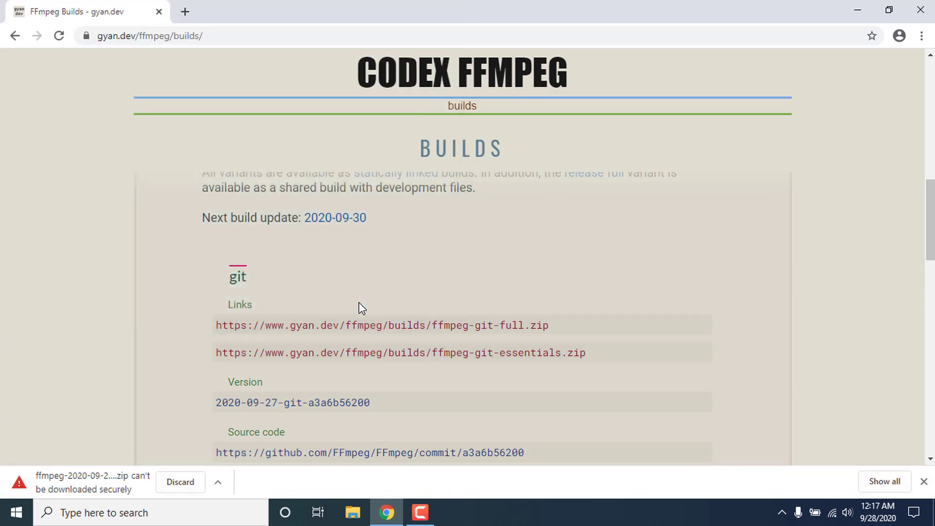
left_click(218, 486)
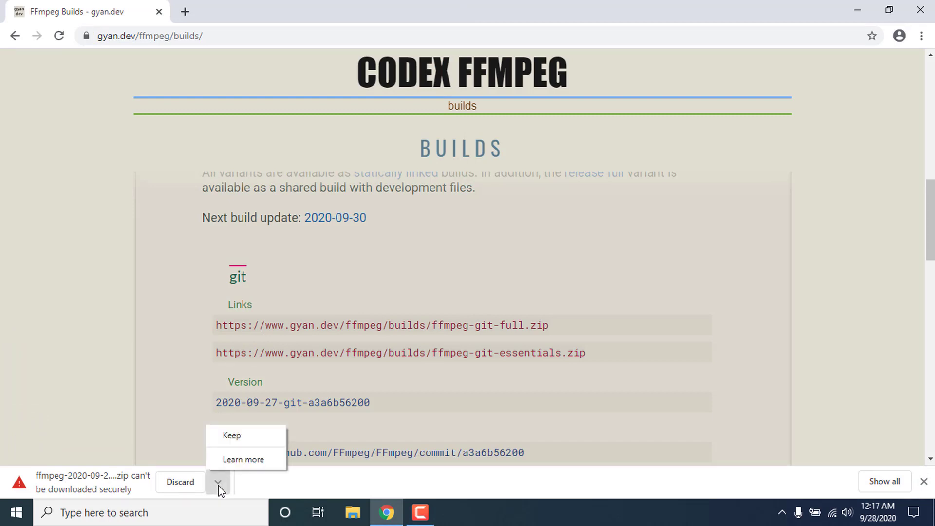
left_click(236, 442)
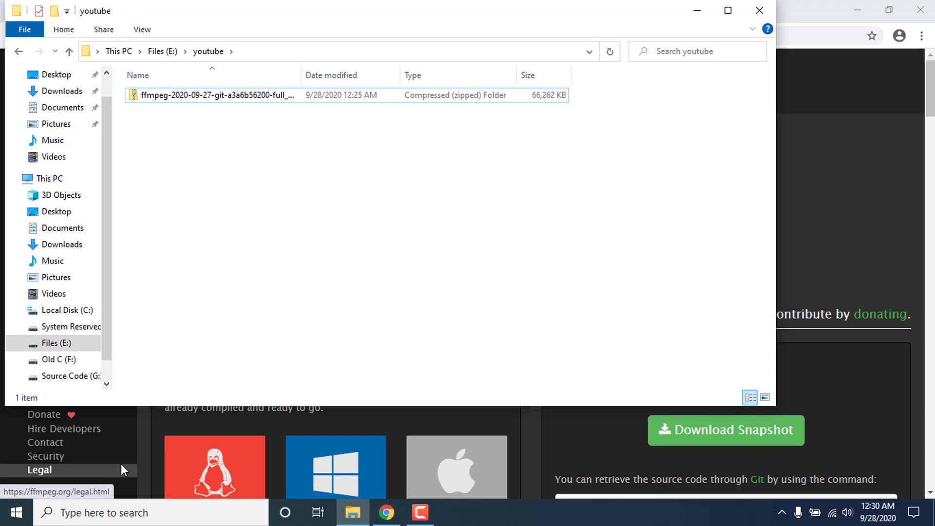
Maximize the youtube folder window and extract the downloaded FFmpeg zip with 7-Zip into a folder named after the archive.
double_click(331, 18)
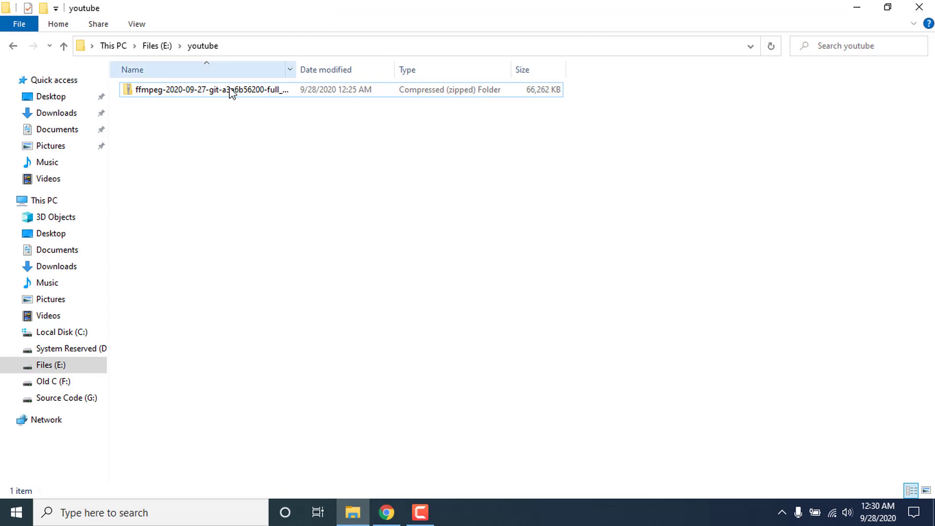
left_click(155, 91)
right_click(155, 93)
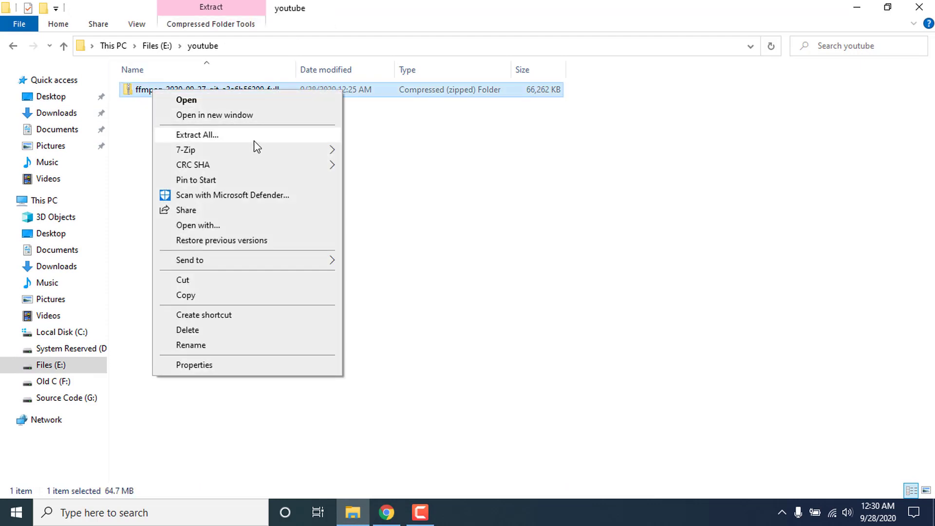
mouse_move(290, 151)
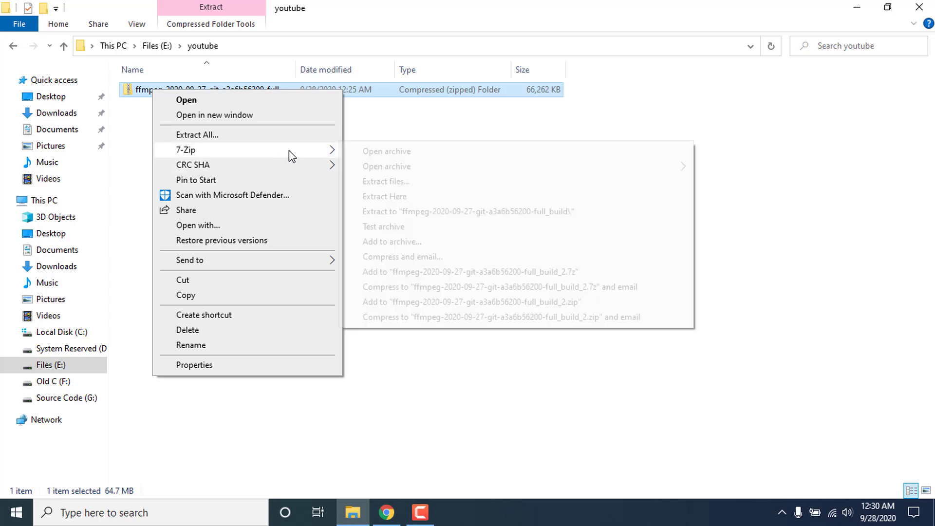
left_click(451, 211)
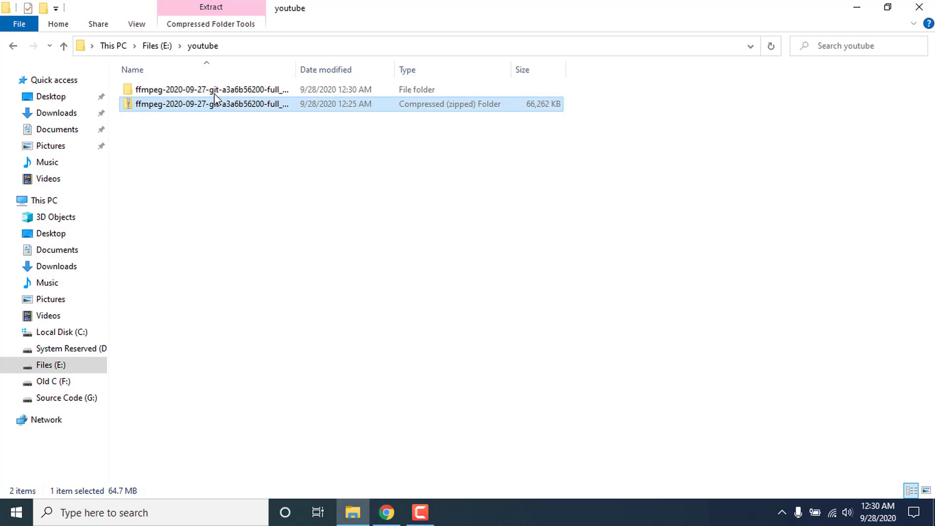
Copy the ffmpeg folder from inside the extracted build folder to the root of Local Disk (C:).
double_click(208, 91)
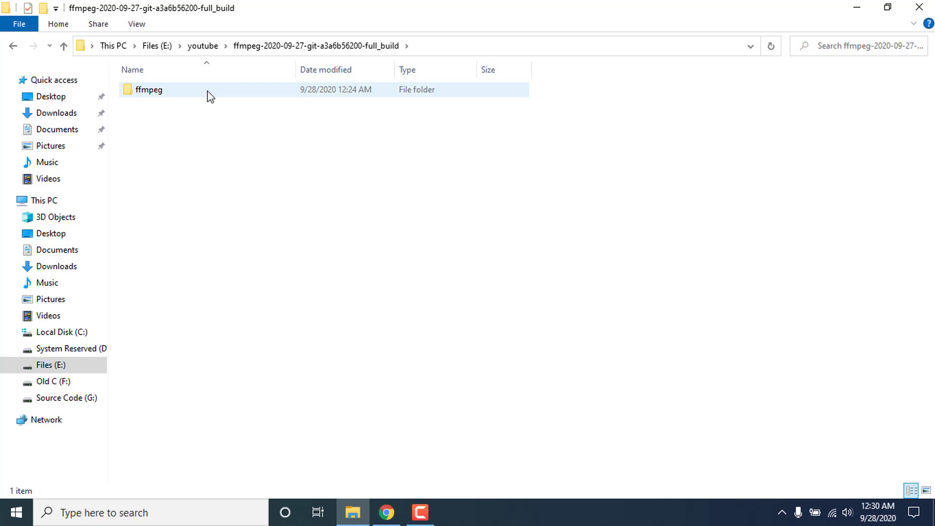
left_click(140, 92)
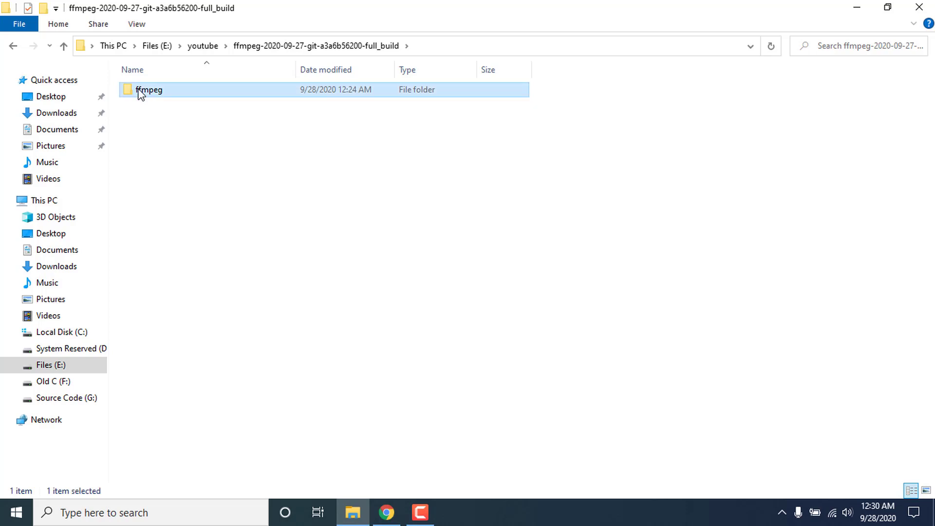
right_click(141, 93)
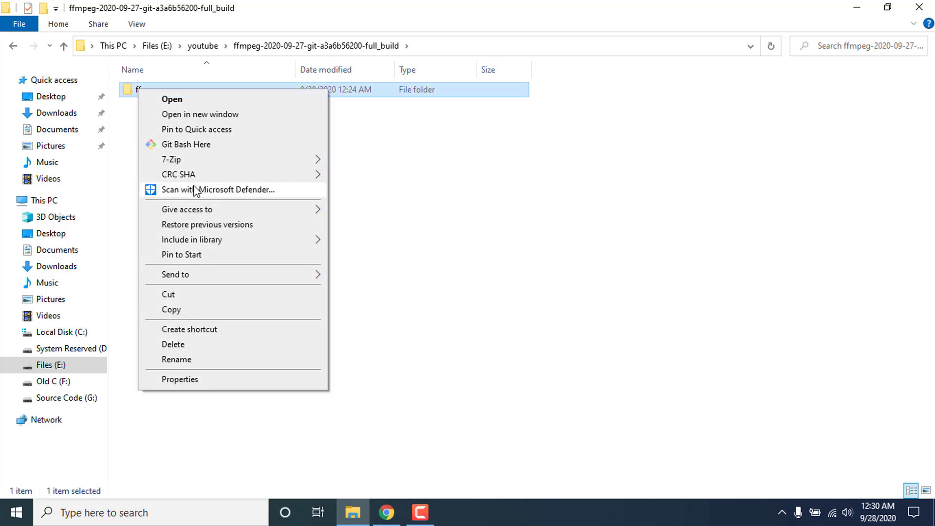
left_click(179, 312)
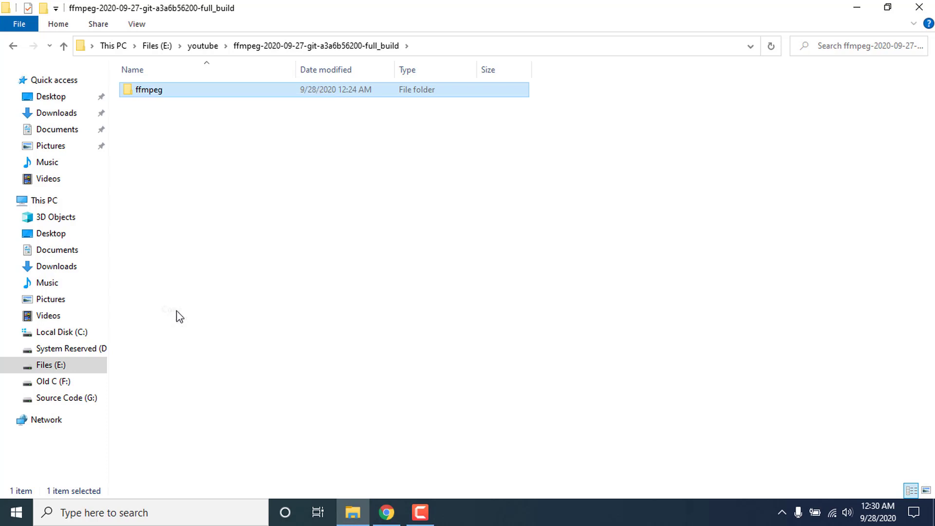
left_click(69, 333)
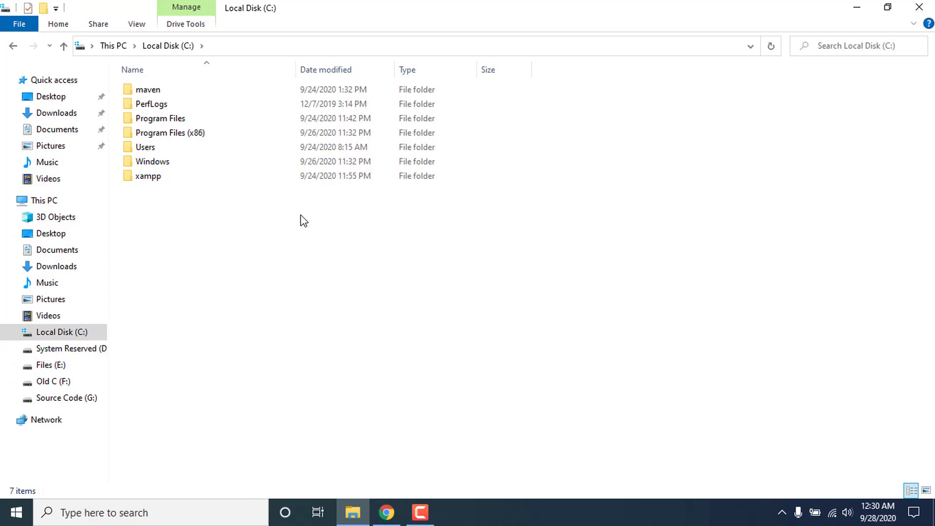
key("ctrl+v")
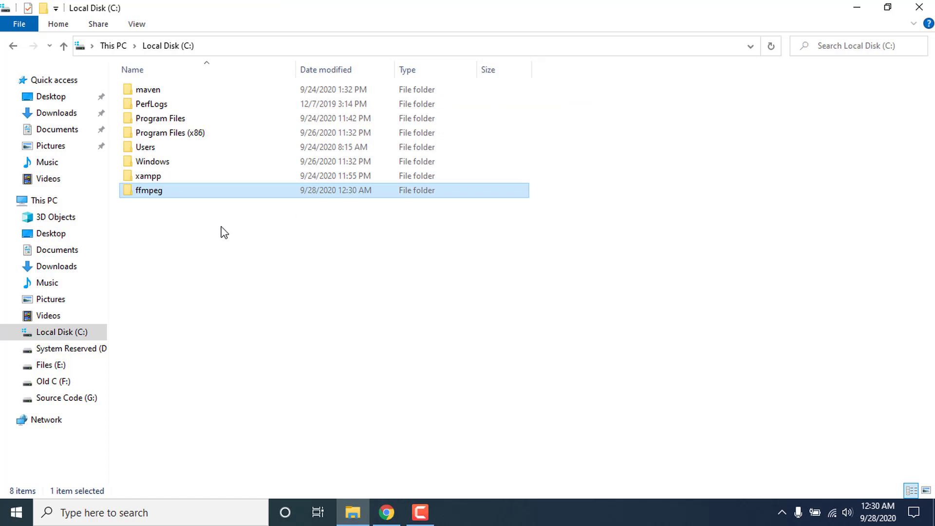
Open the bin folder inside the ffmpeg folder on C: and copy its path, C:\ffmpeg\bin.
double_click(139, 194)
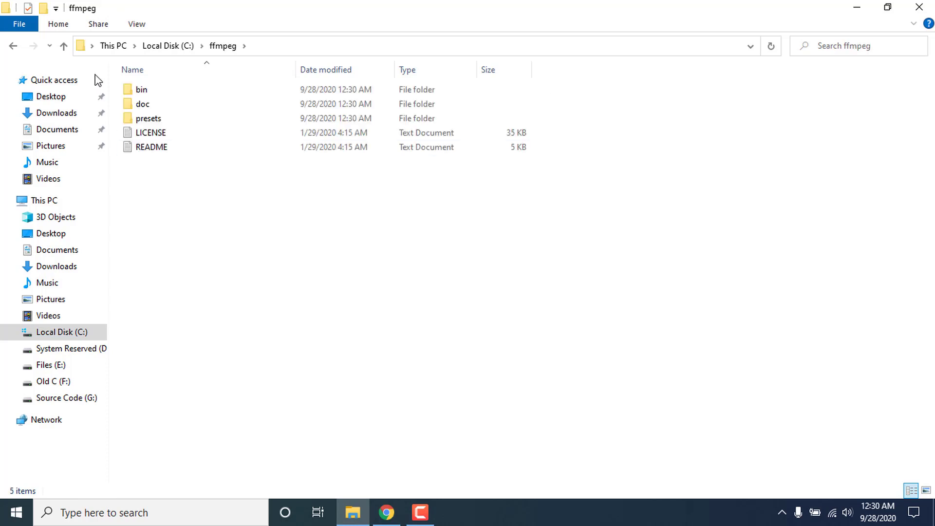
left_click(64, 47)
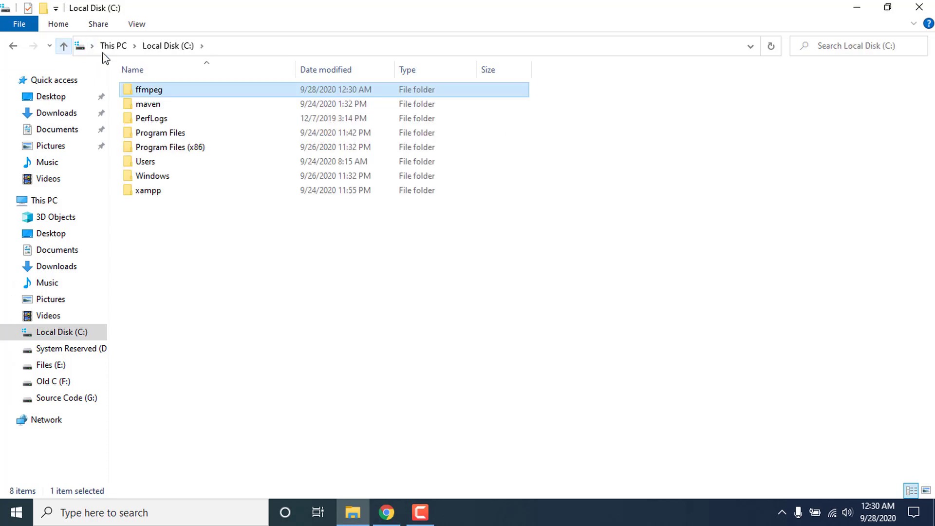
mouse_move(178, 94)
double_click(177, 93)
double_click(167, 91)
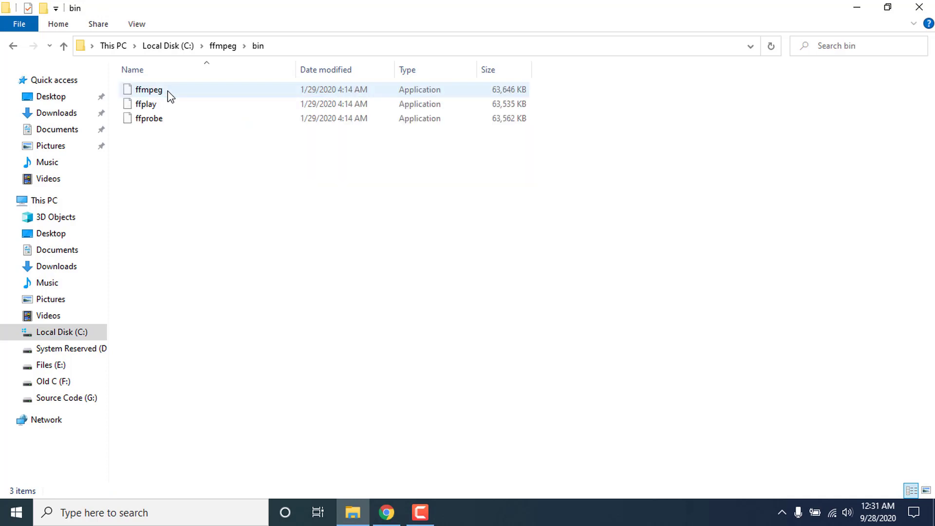
left_click(302, 46)
key("ctrl+c")
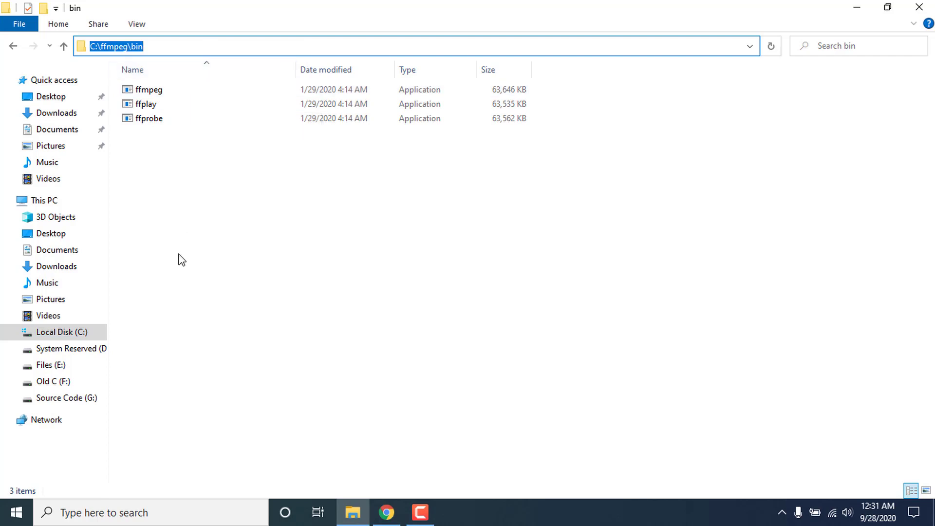
Search Windows for the system environment variables settings and open the Environment Variables dialog.
left_click(124, 518)
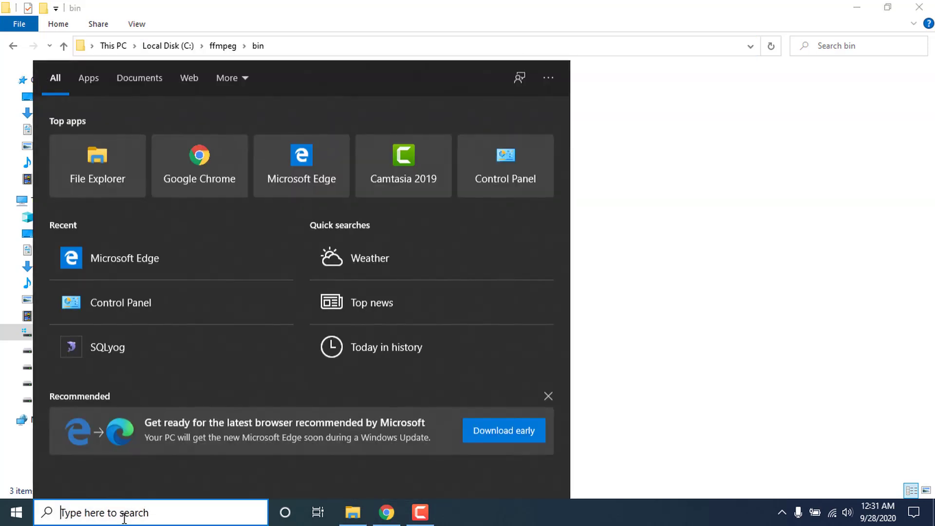
type("e")
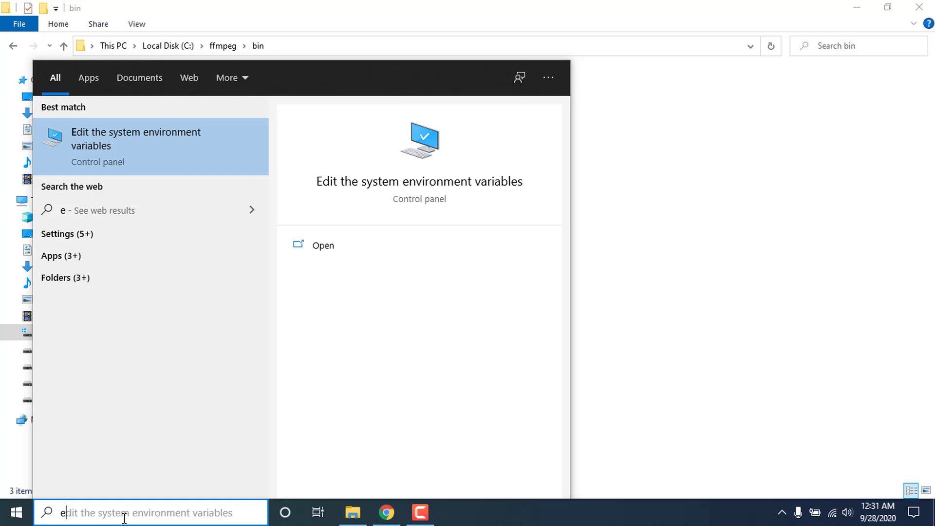
key("Return")
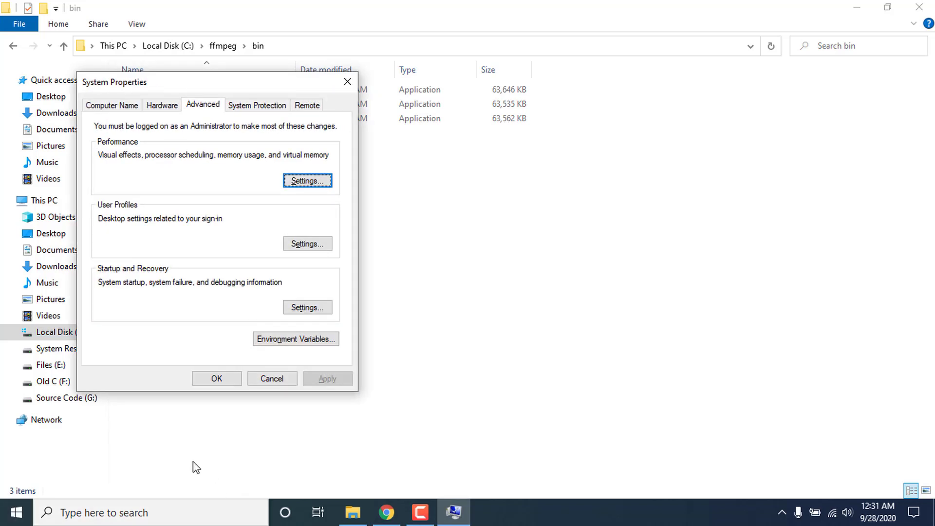
left_click(302, 340)
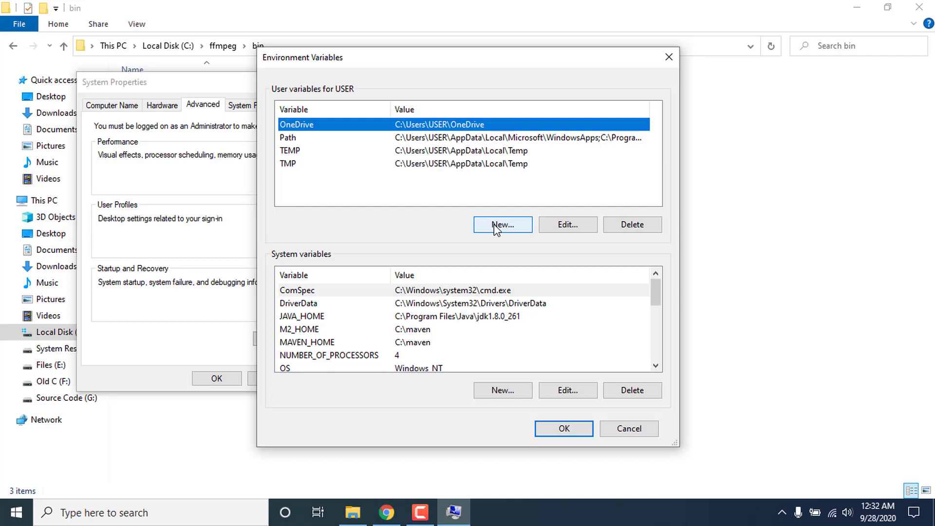
Add C:\ffmpeg\bin as a new entry to the user's Path variable and save the environment variables.
double_click(507, 139)
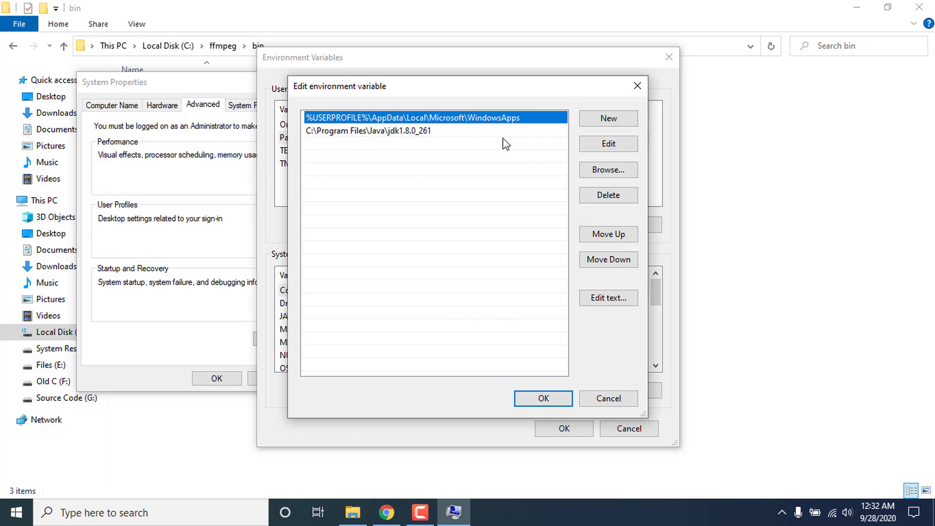
left_click(609, 121)
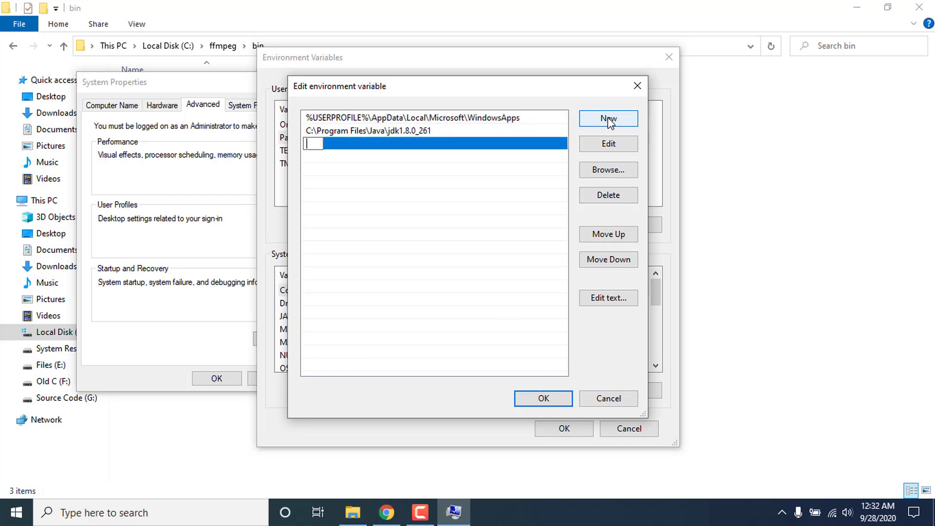
key("ctrl+v")
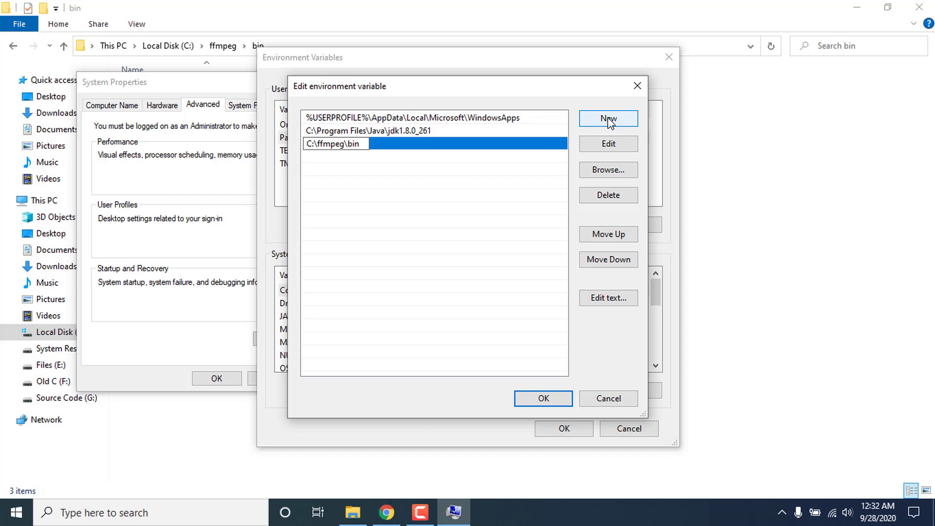
key("Return")
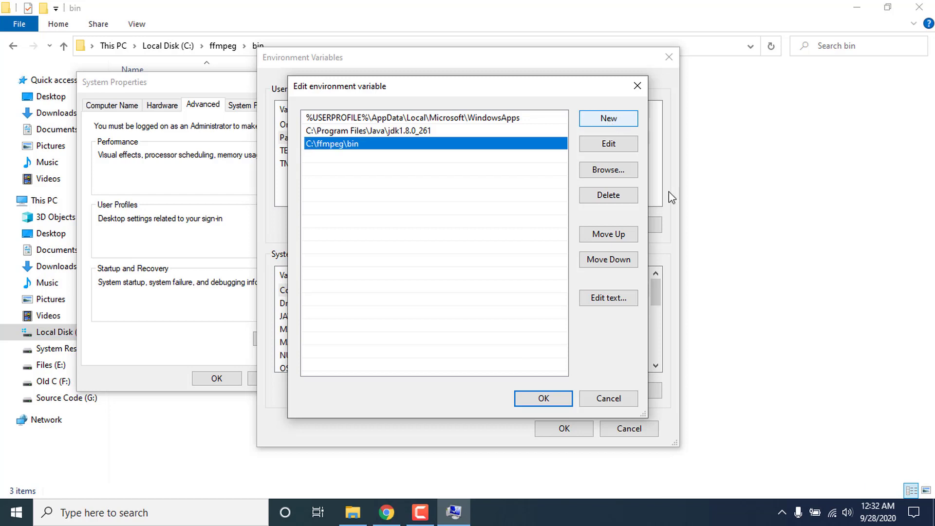
left_click(556, 401)
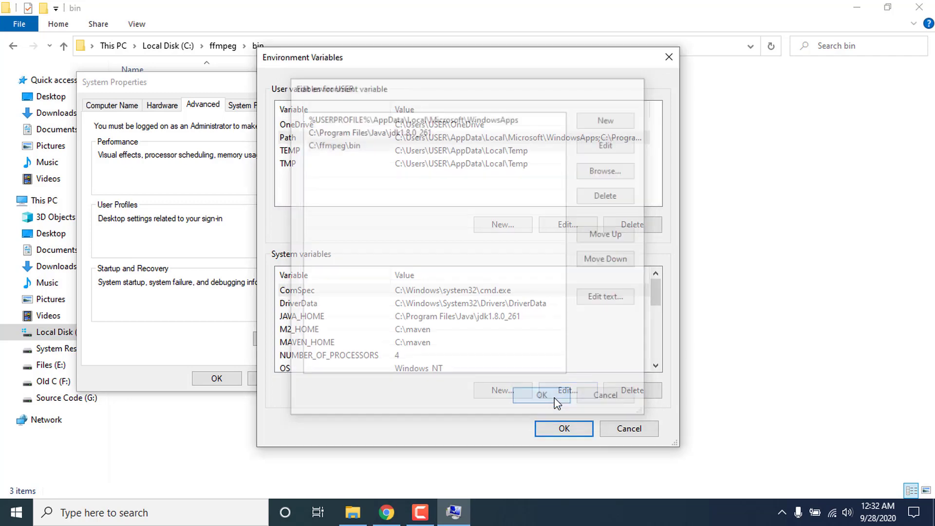
left_click(563, 429)
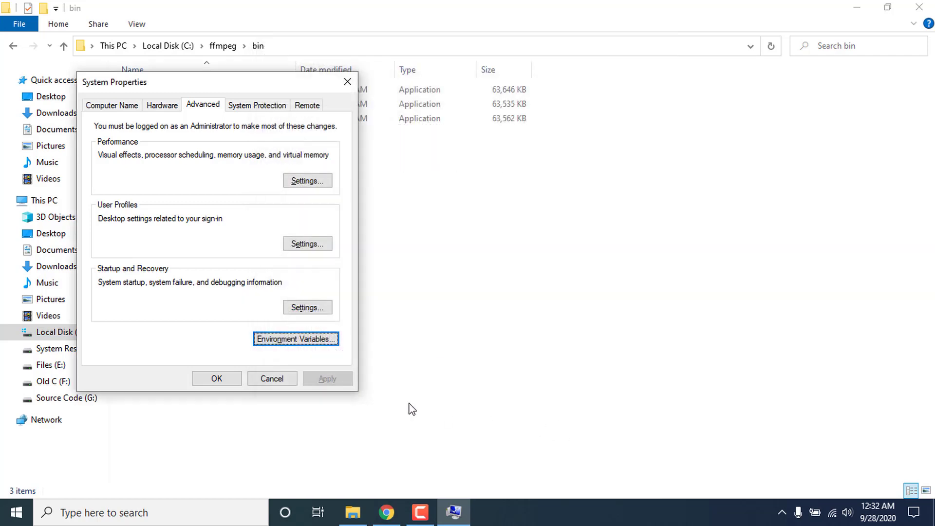
Close the System Properties dialog and open the Downloads folder in File Explorer.
left_click(220, 378)
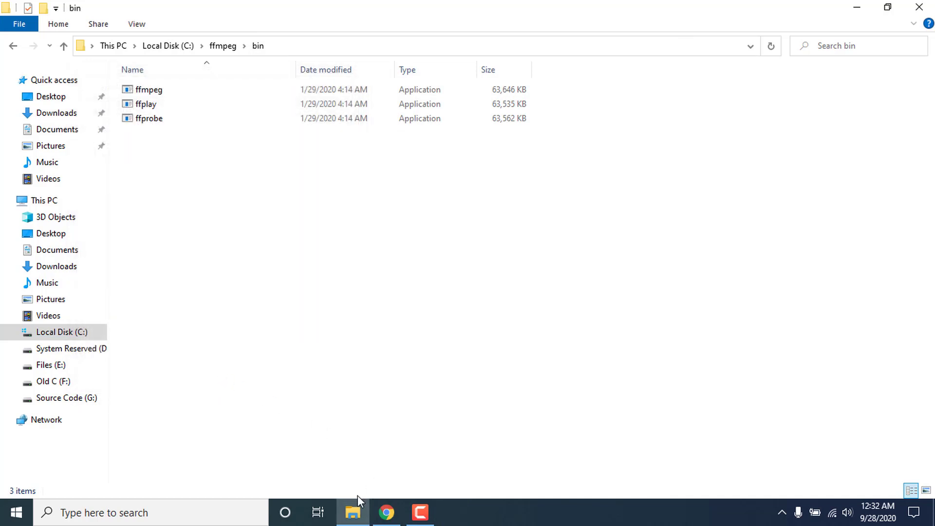
left_click(53, 291)
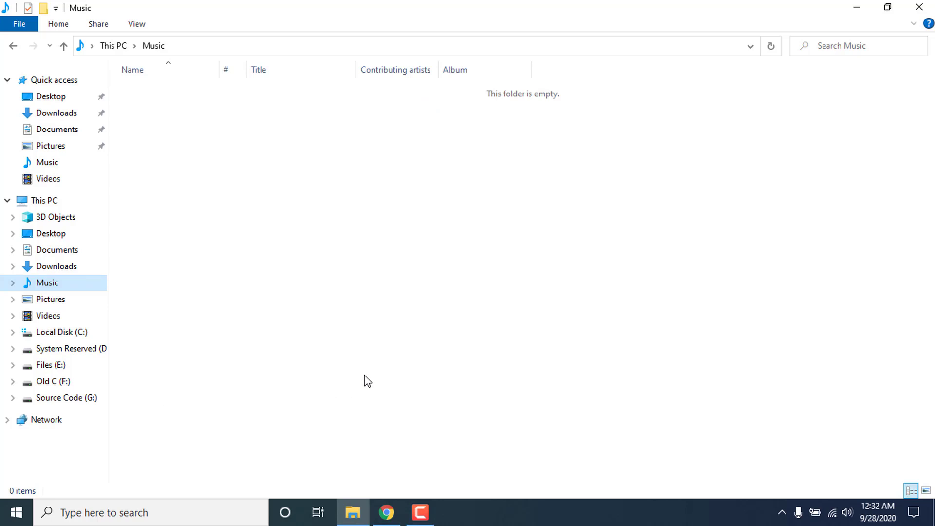
left_click(68, 399)
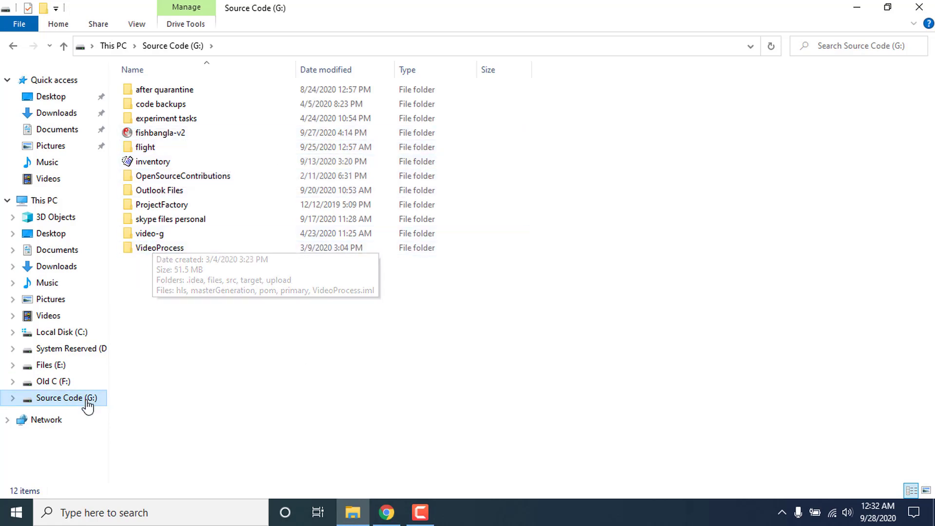
left_click(48, 370)
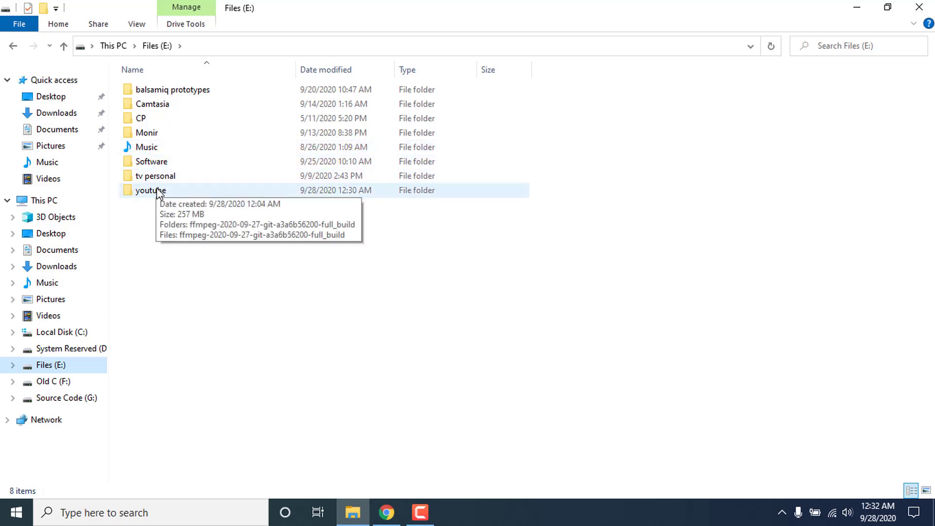
left_click(56, 267)
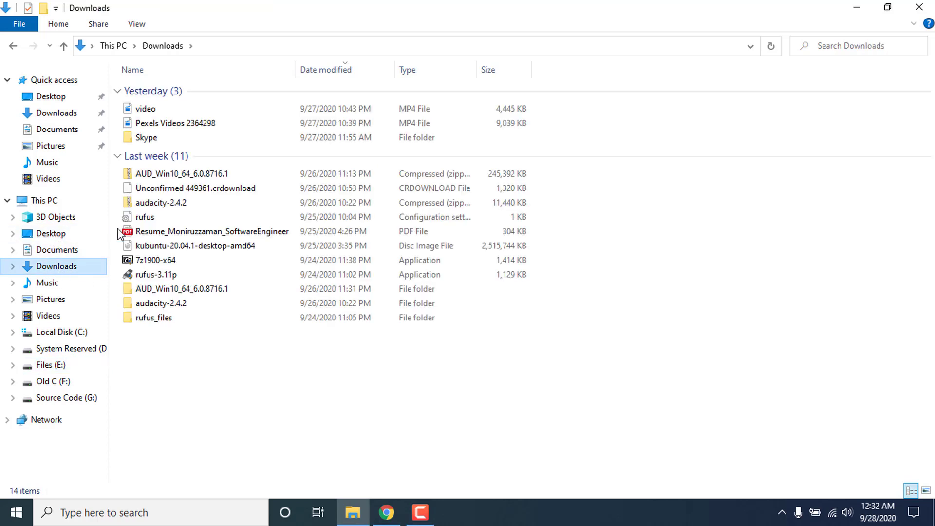
Play the video MP4 file from the Downloads folder to preview it, and close the player.
double_click(166, 109)
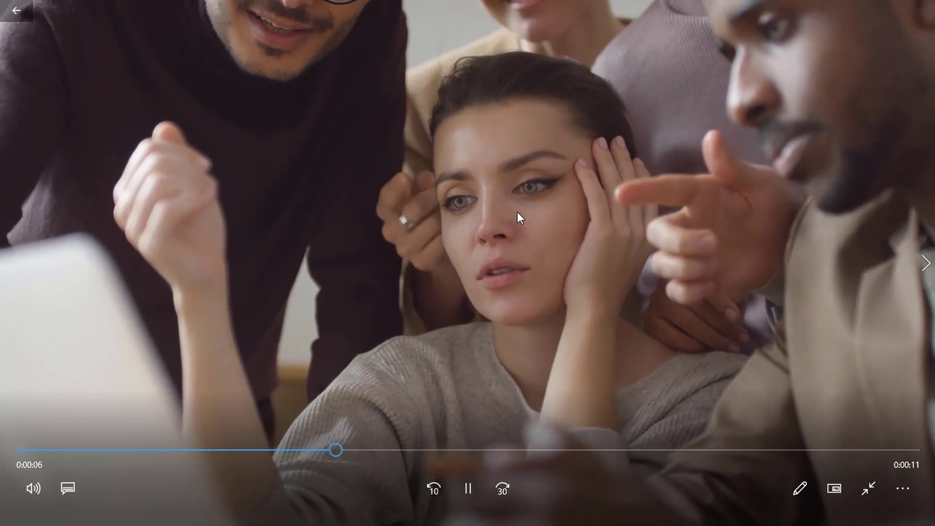
double_click(517, 212)
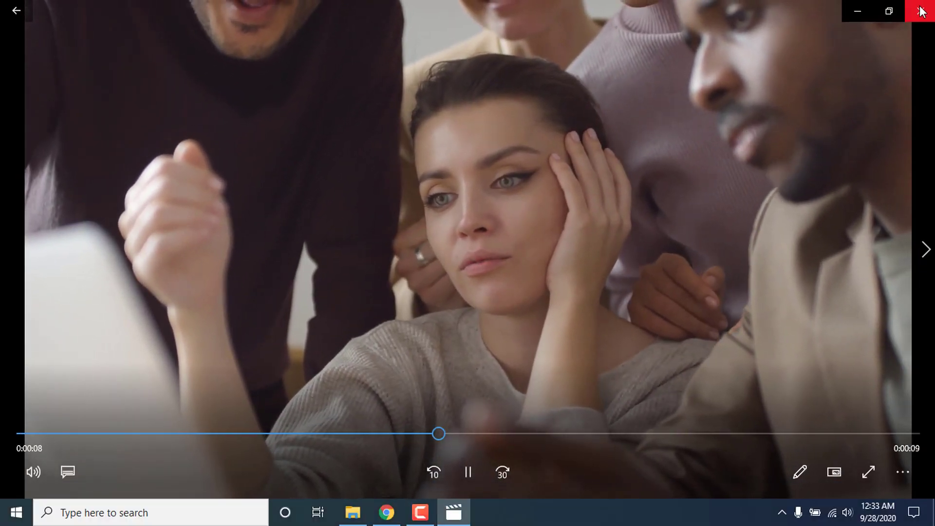
left_click(921, 11)
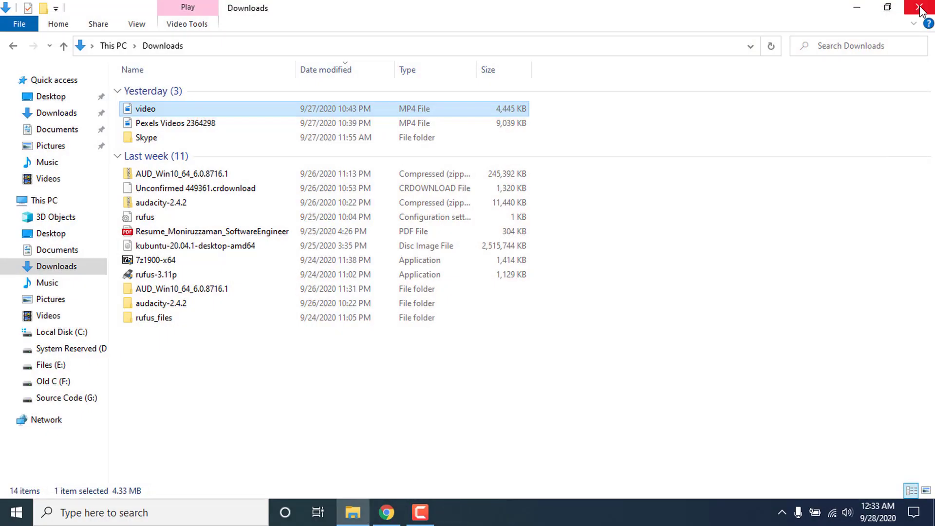
Open a command prompt in the Downloads folder, run ffmpeg -version to check the installation, and close the prompt.
left_click(408, 50)
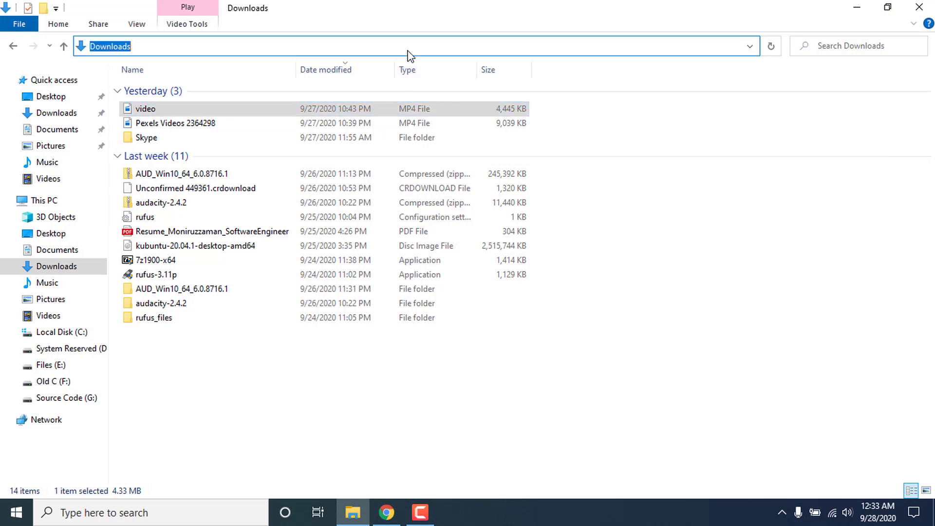
type("cmd")
key("Return")
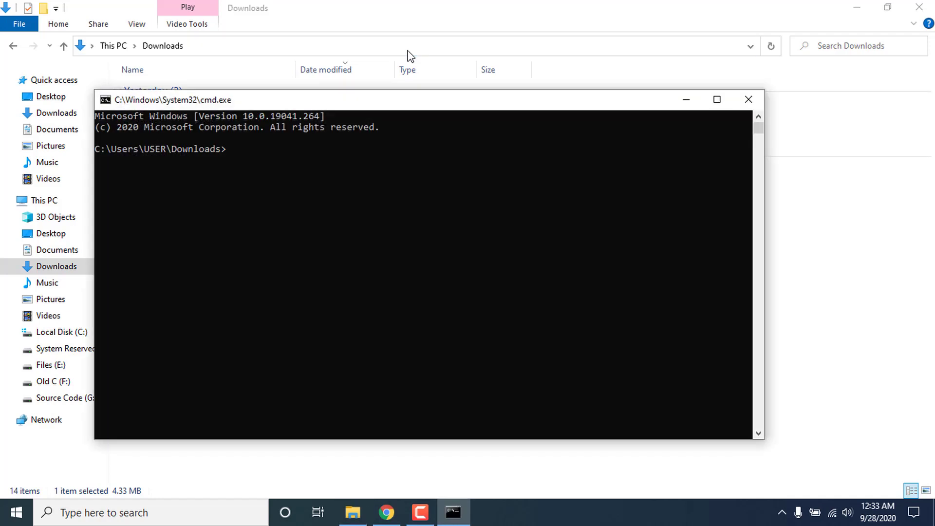
type("ffmpeg -version")
key("Return")
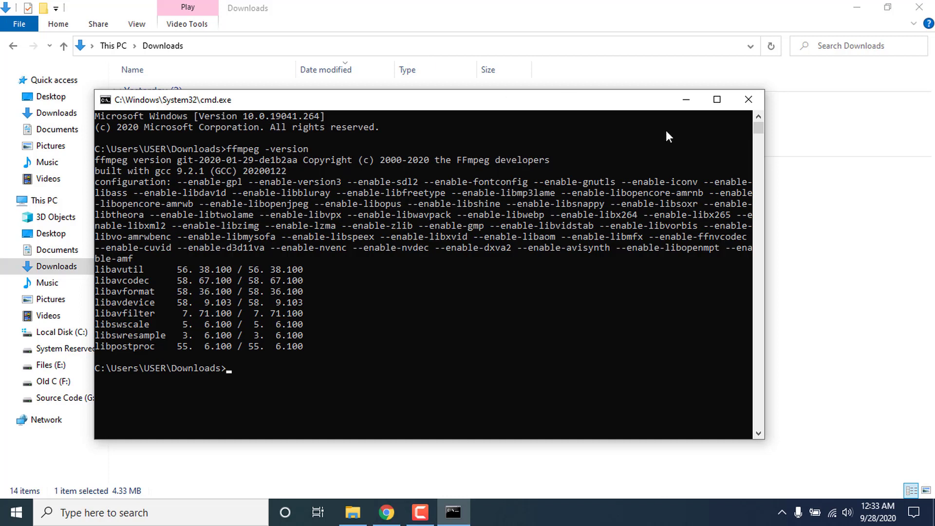
left_click(752, 101)
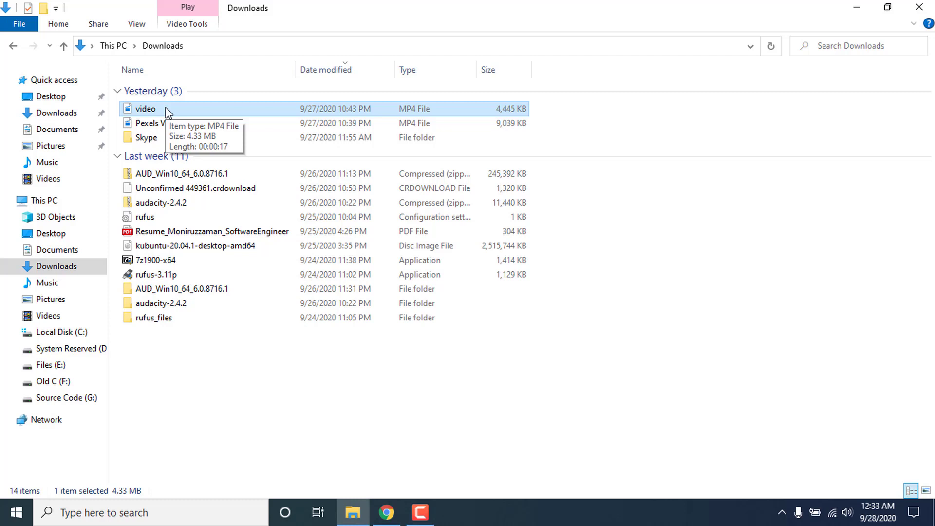
Check the bitrate and frame details in the properties of the video MP4 file, and close the properties.
right_click(141, 110)
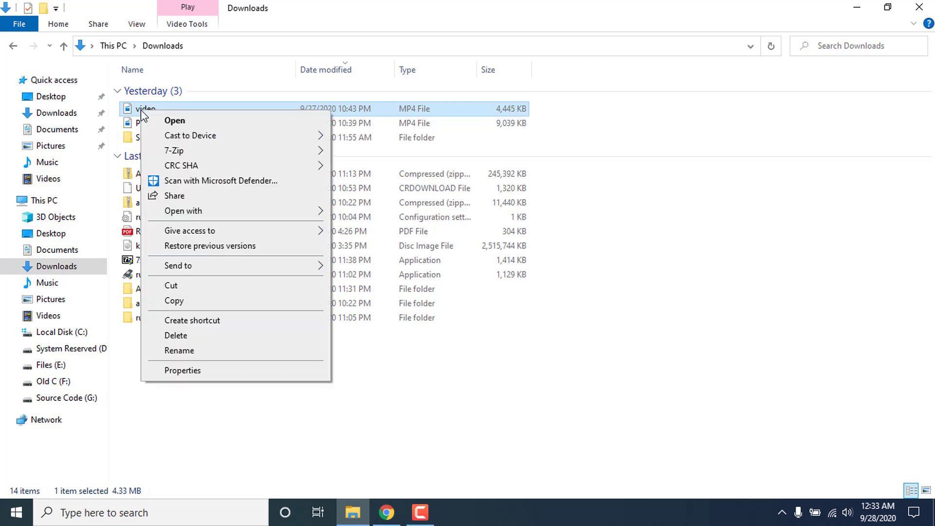
left_click(187, 371)
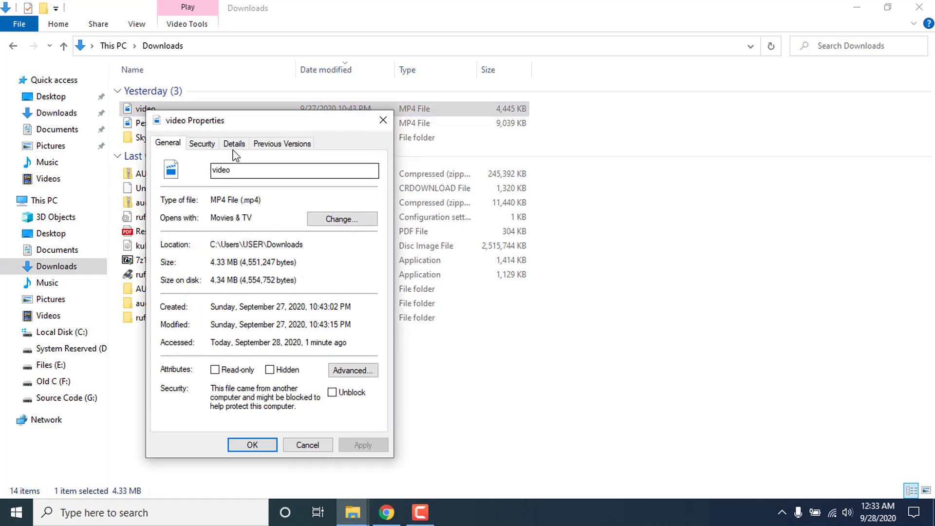
left_click(232, 144)
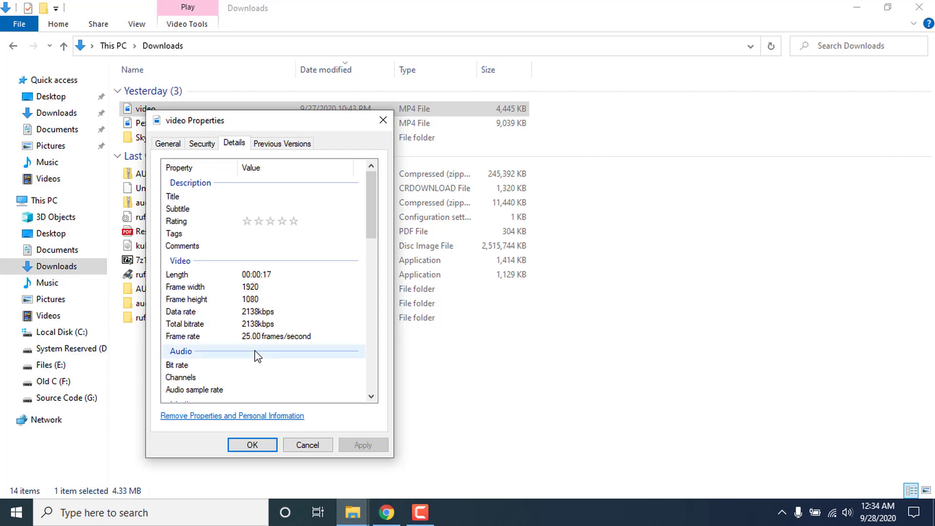
left_click(305, 446)
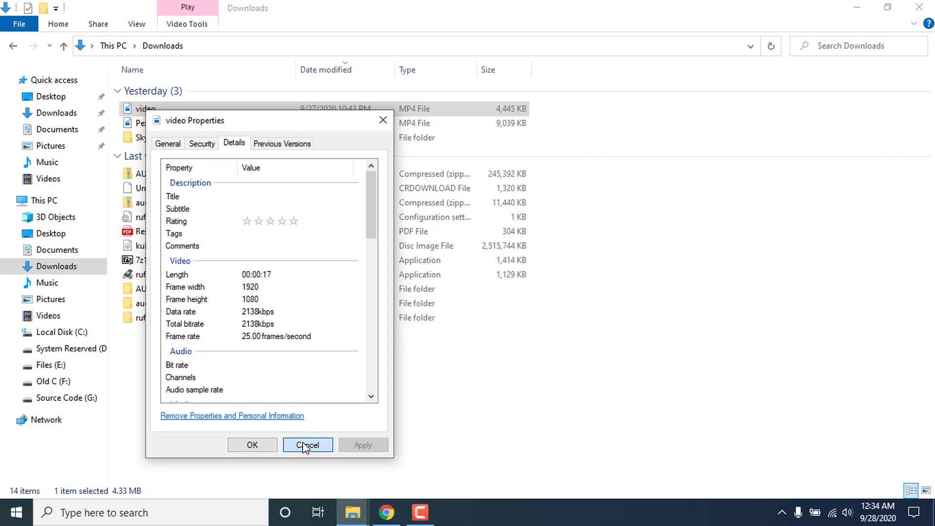
Open a command prompt in the Downloads folder and run ffmpeg -i video.mp4 -b:v 500k output.mp4 to compress the video.
left_click(230, 49)
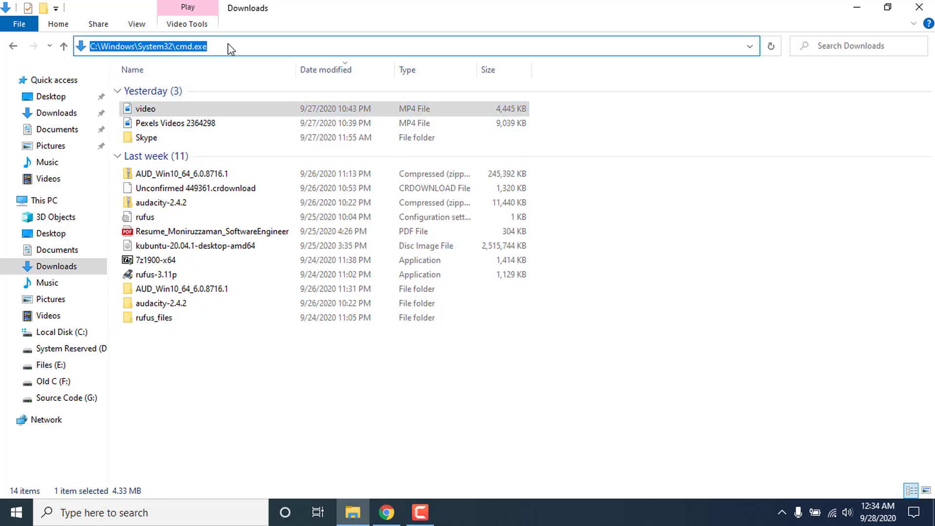
key("Return")
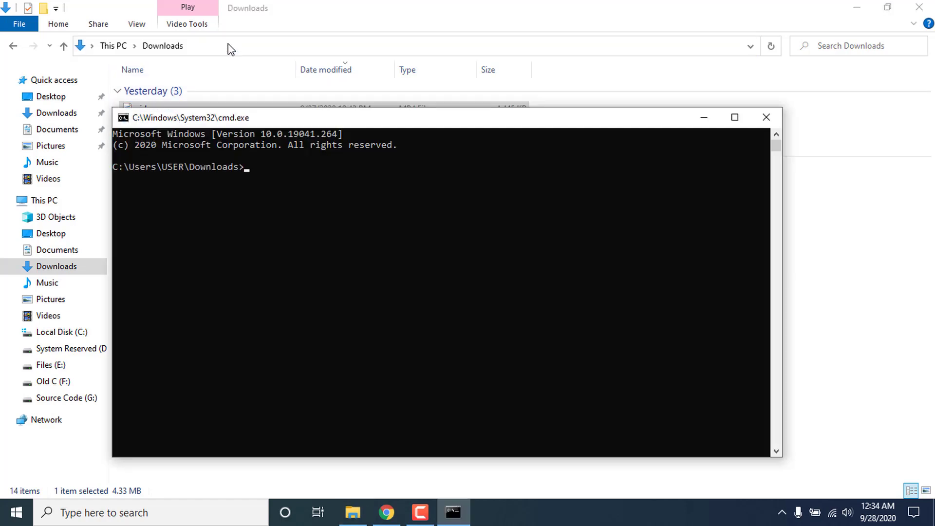
type("ff")
type("mpeg -i")
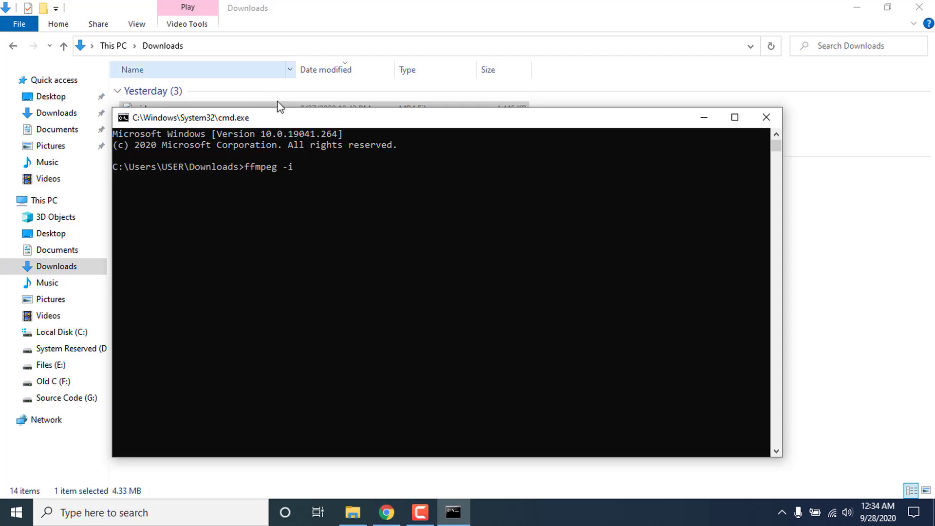
left_click_drag(299, 118, 325, 183)
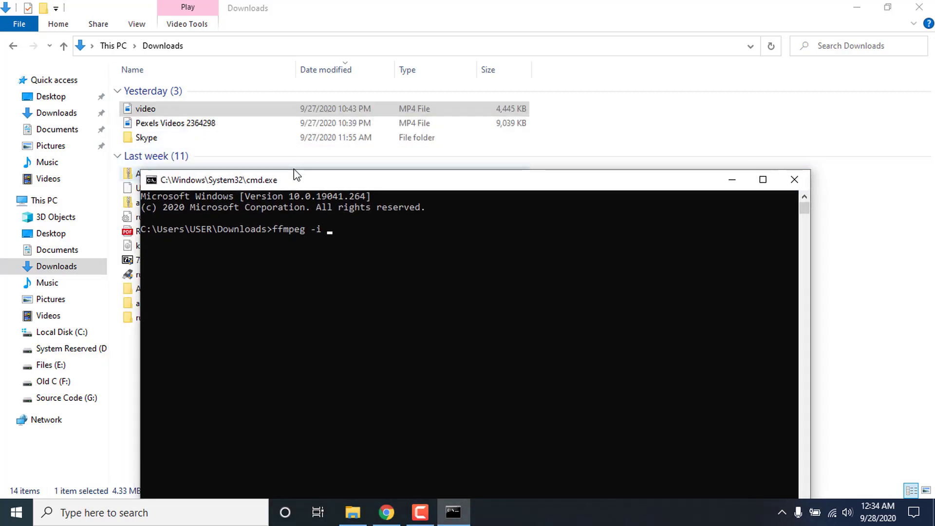
type("video.mp")
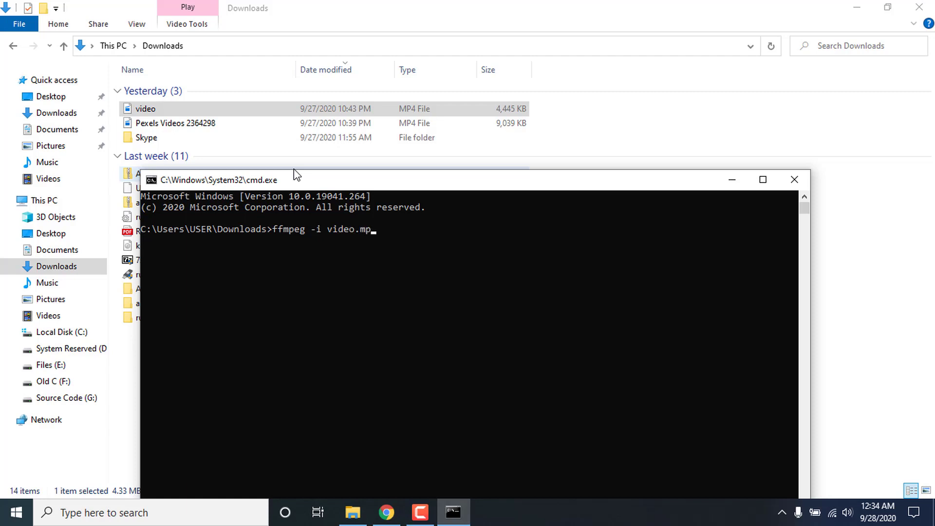
type("4 -v")
key("BackSpace")
type("b:v")
type("500k output.p")
key("BackSpace")
type("mp")
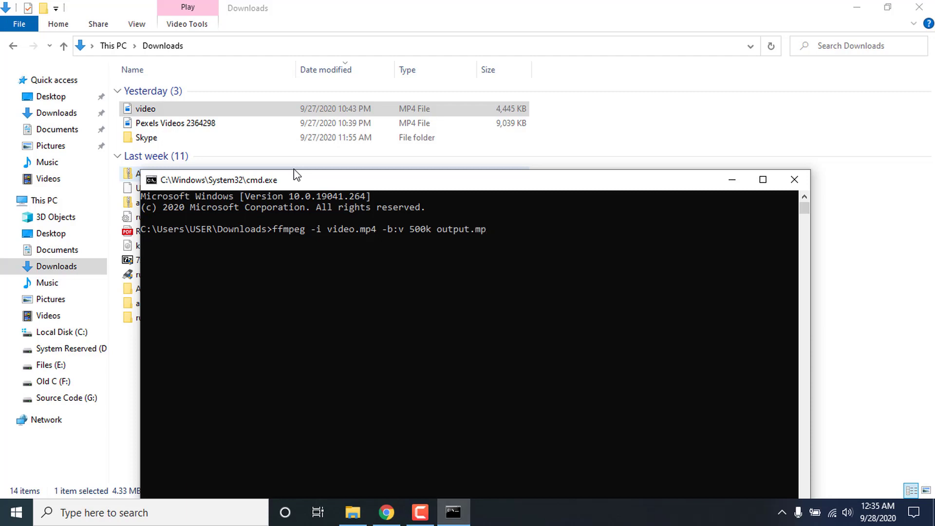
type("4")
key("Return")
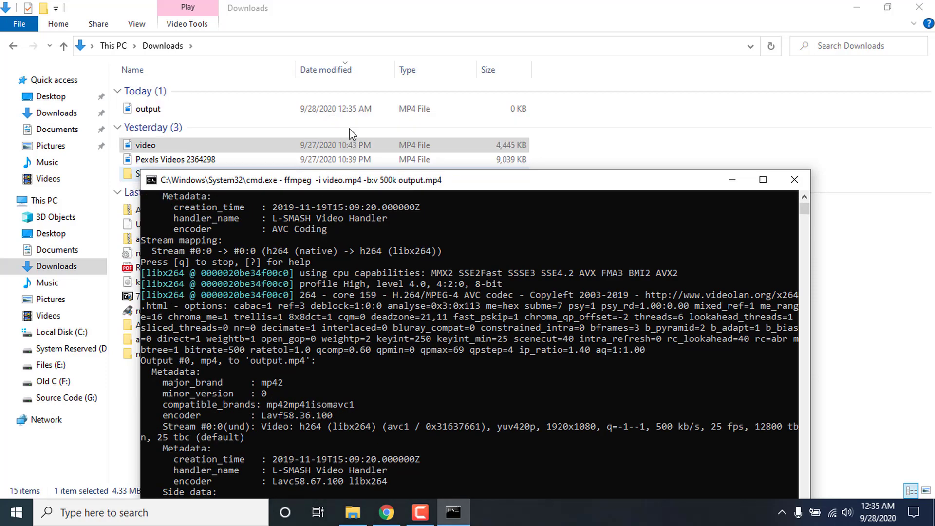
Review the encoding log in the maximized command prompt, and minimize it to compare the output and video files in Downloads.
double_click(466, 181)
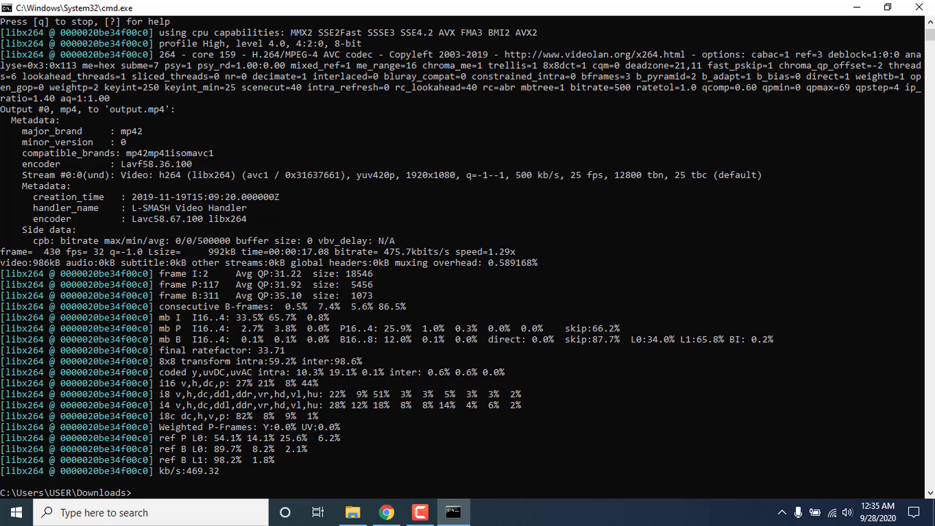
left_click(857, 8)
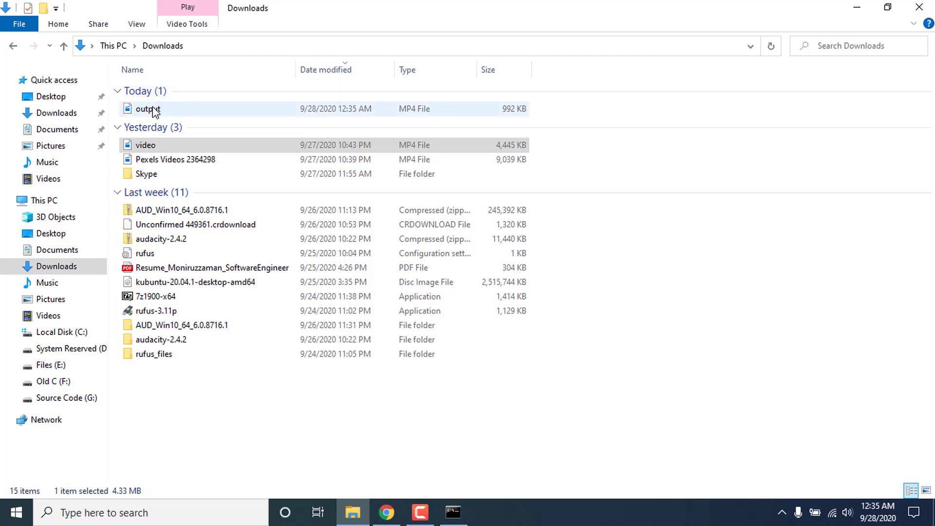
mouse_move(152, 112)
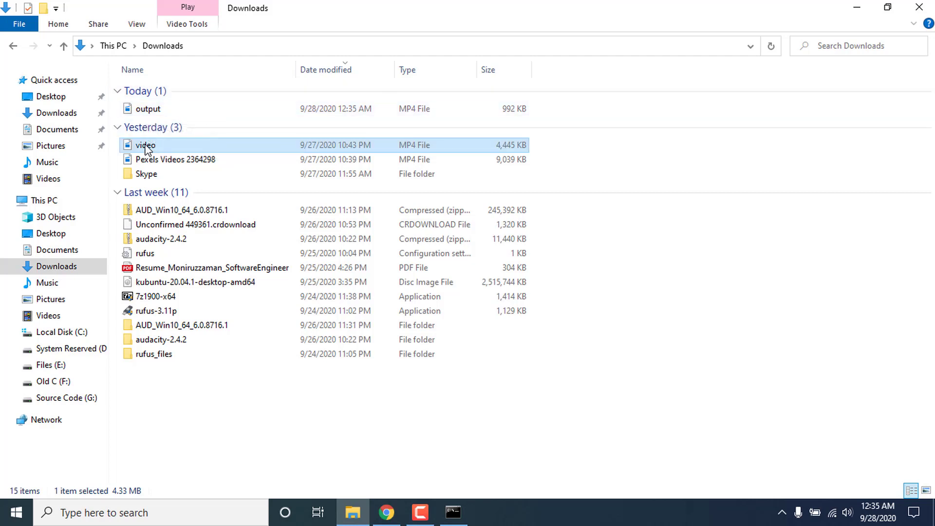
mouse_move(146, 149)
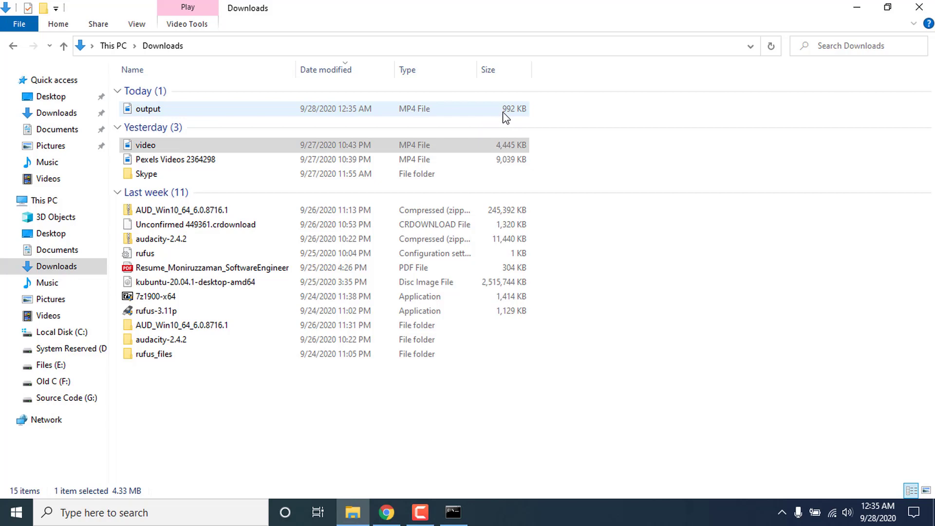
Play the compressed output MP4 file to check its quality, and close the player.
double_click(129, 109)
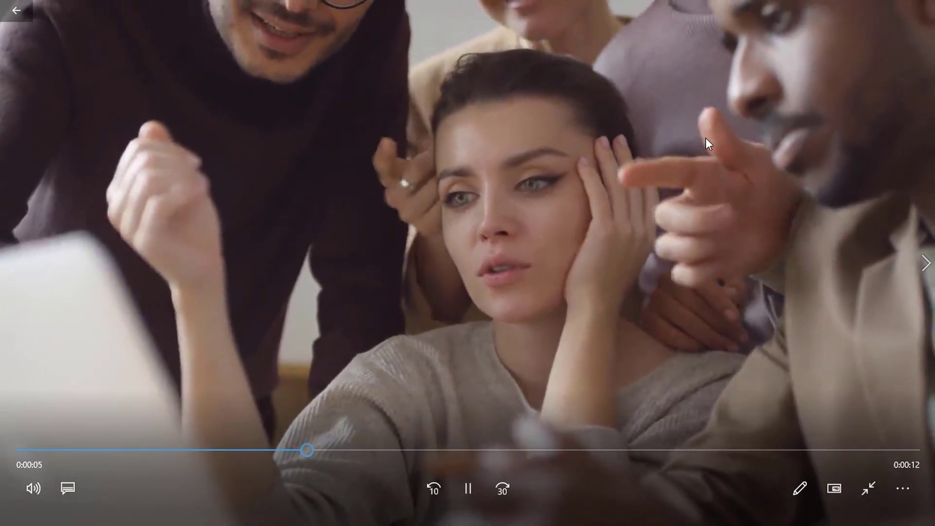
key("Escape")
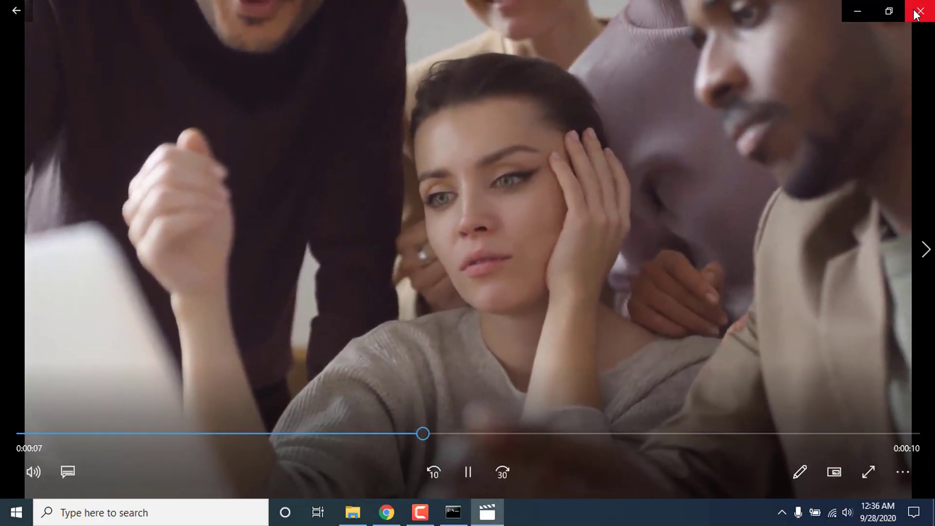
left_click(916, 12)
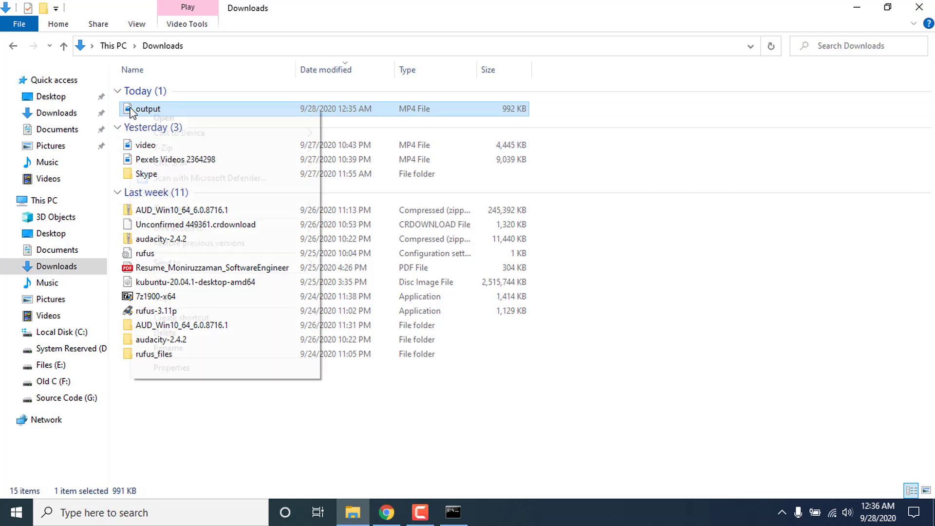
Check the bitrate details in the output MP4 file's properties, and close the properties and the File Explorer window.
right_click(130, 108)
left_click(212, 368)
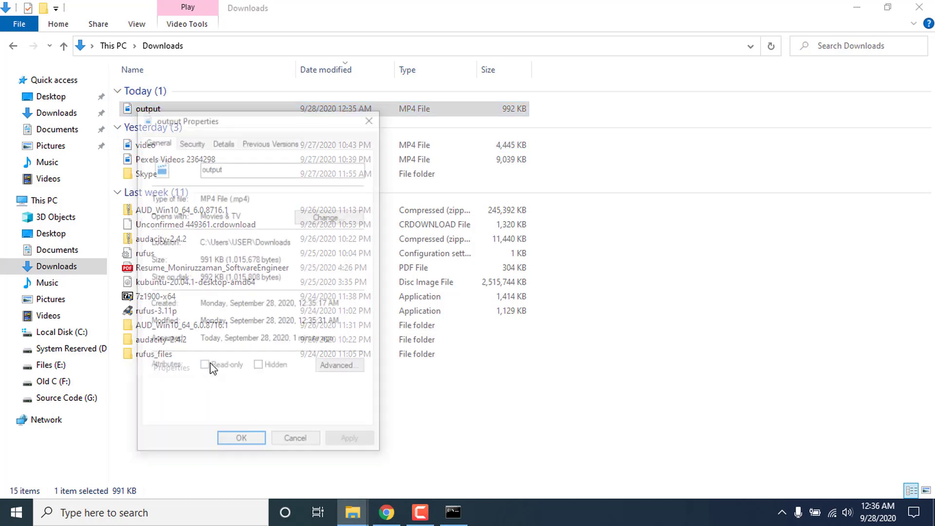
left_click(225, 143)
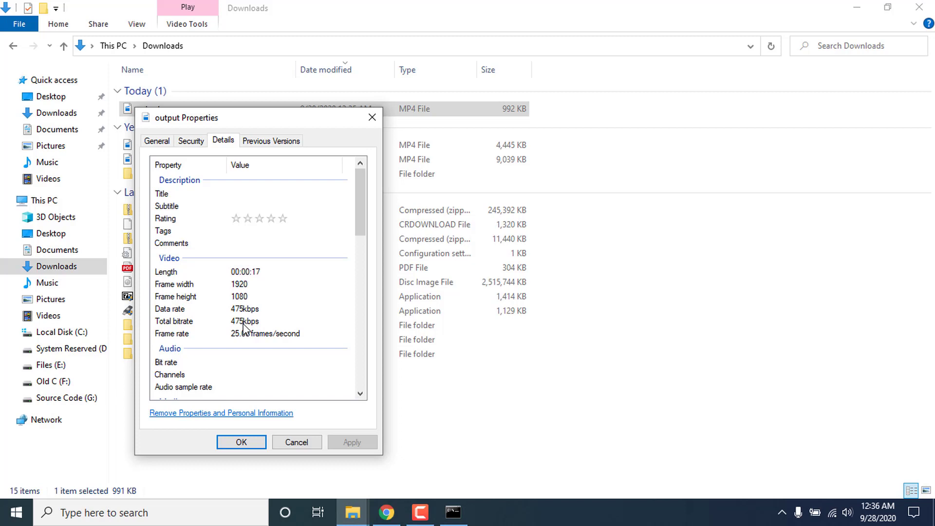
left_click(372, 118)
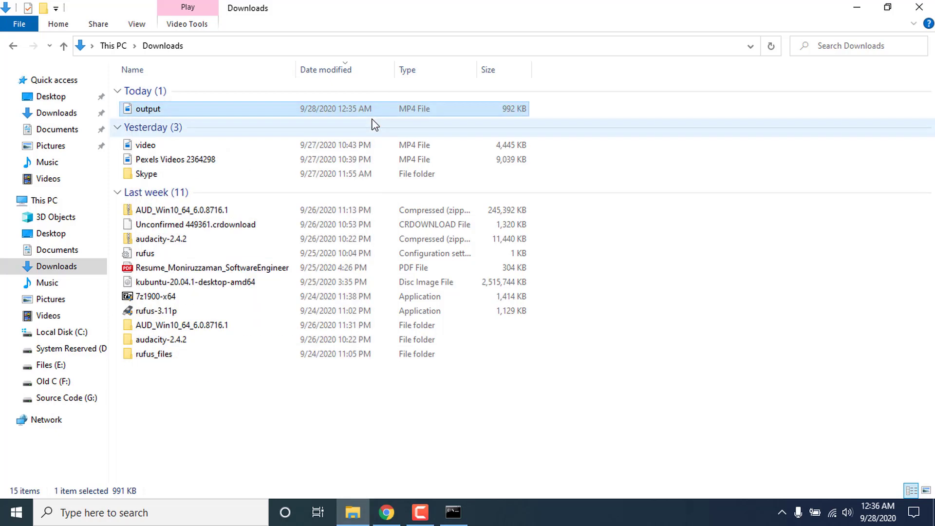
left_click(919, 11)
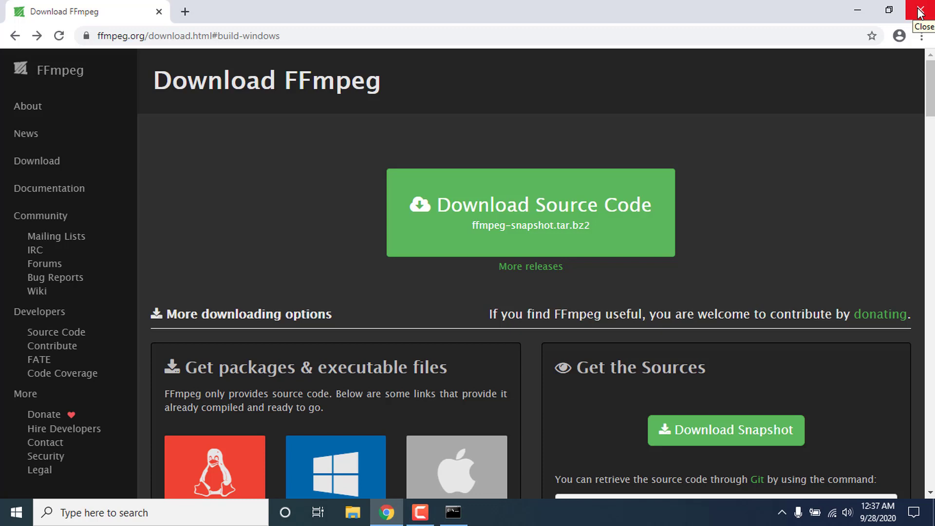
mouse_move(387, 517)
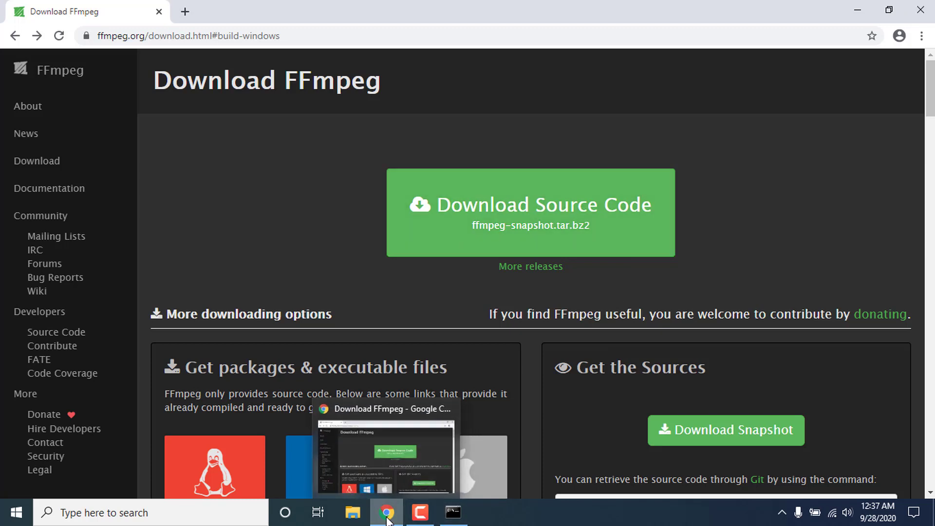